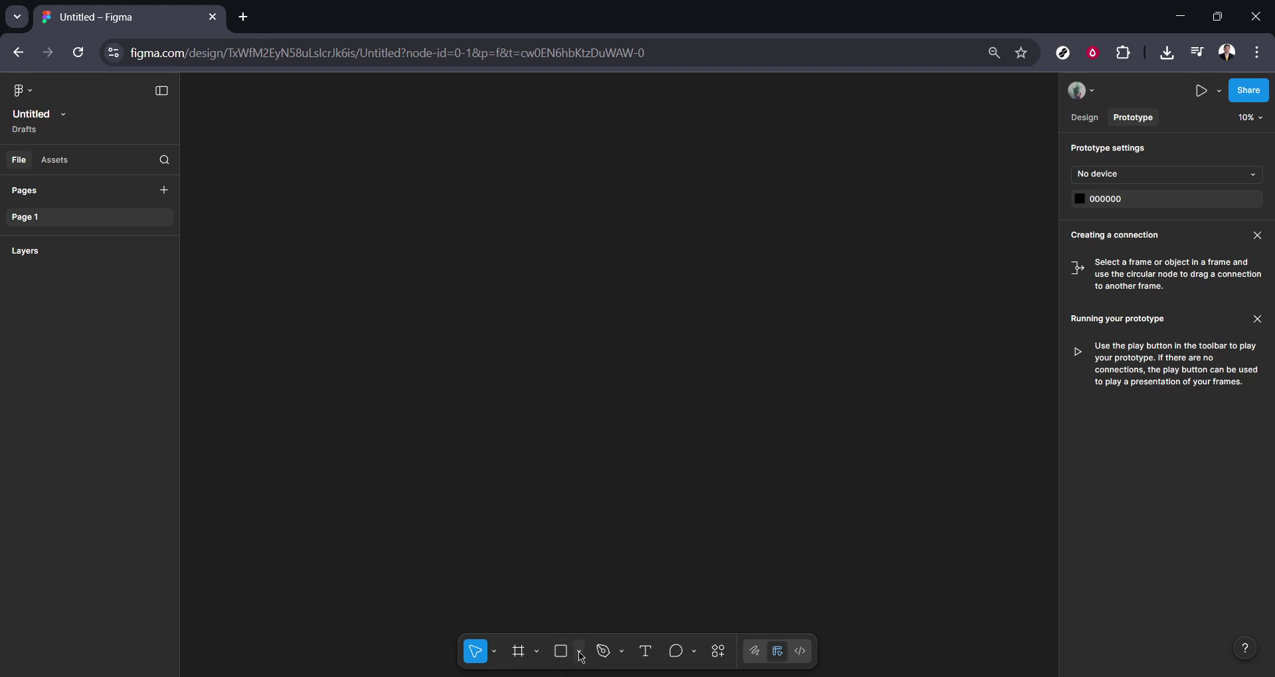
Step: Draw a horizontal line about 4845 px long and move it to the middle of the canvas
click(580, 653)
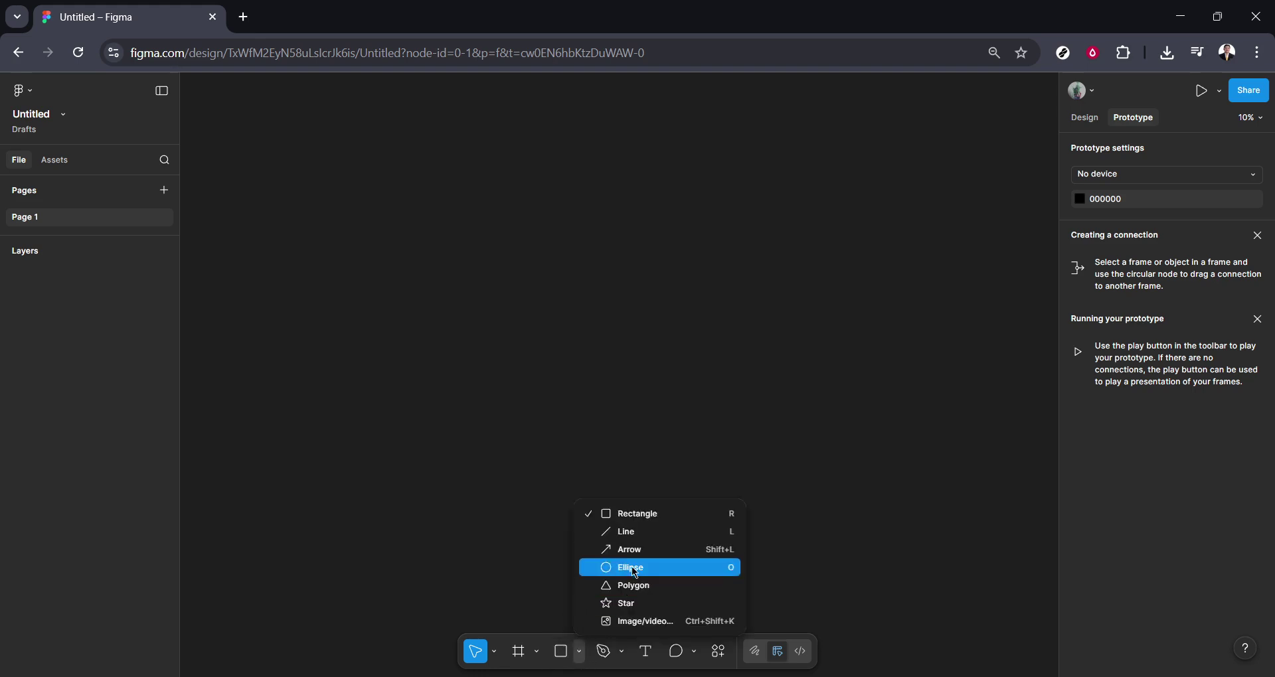
click(634, 531)
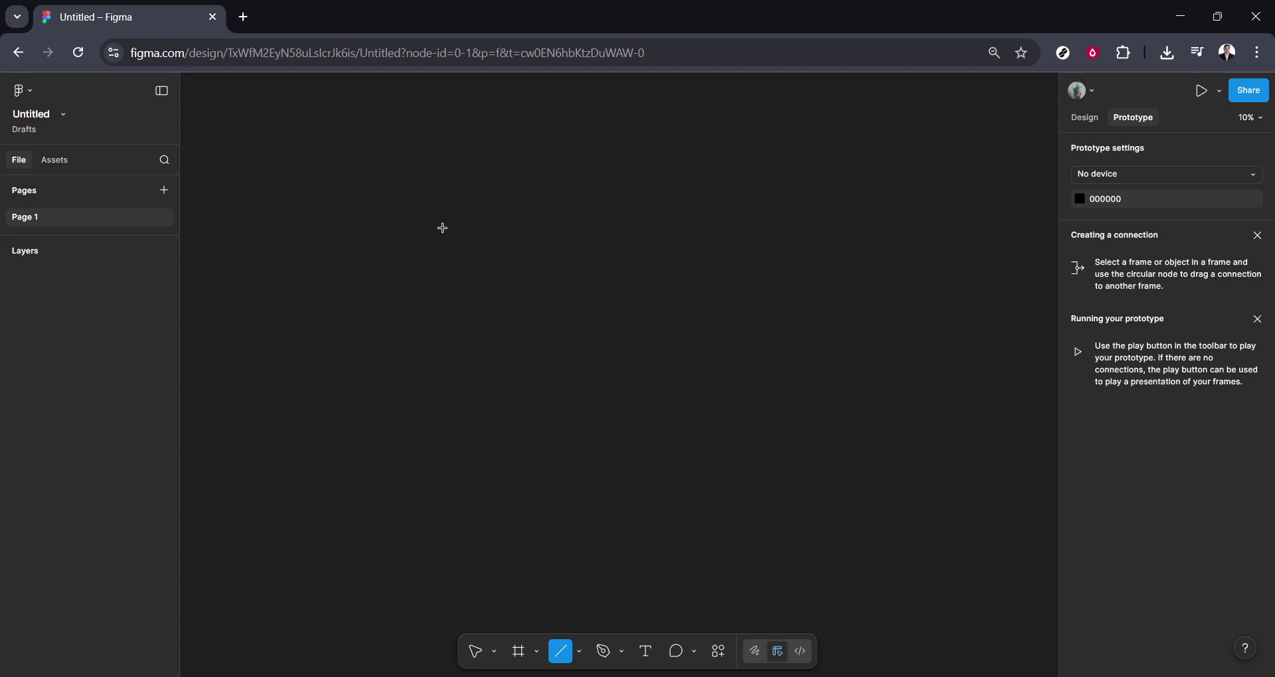
drag(437, 225, 791, 226)
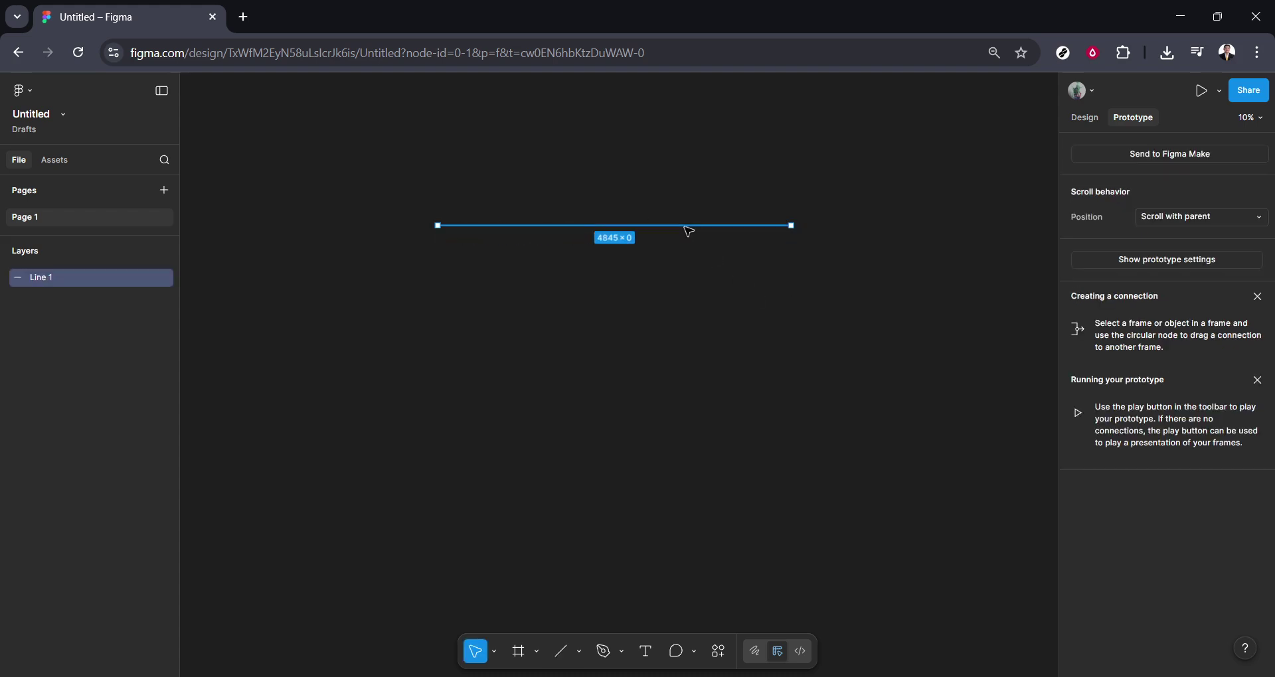
click(711, 327)
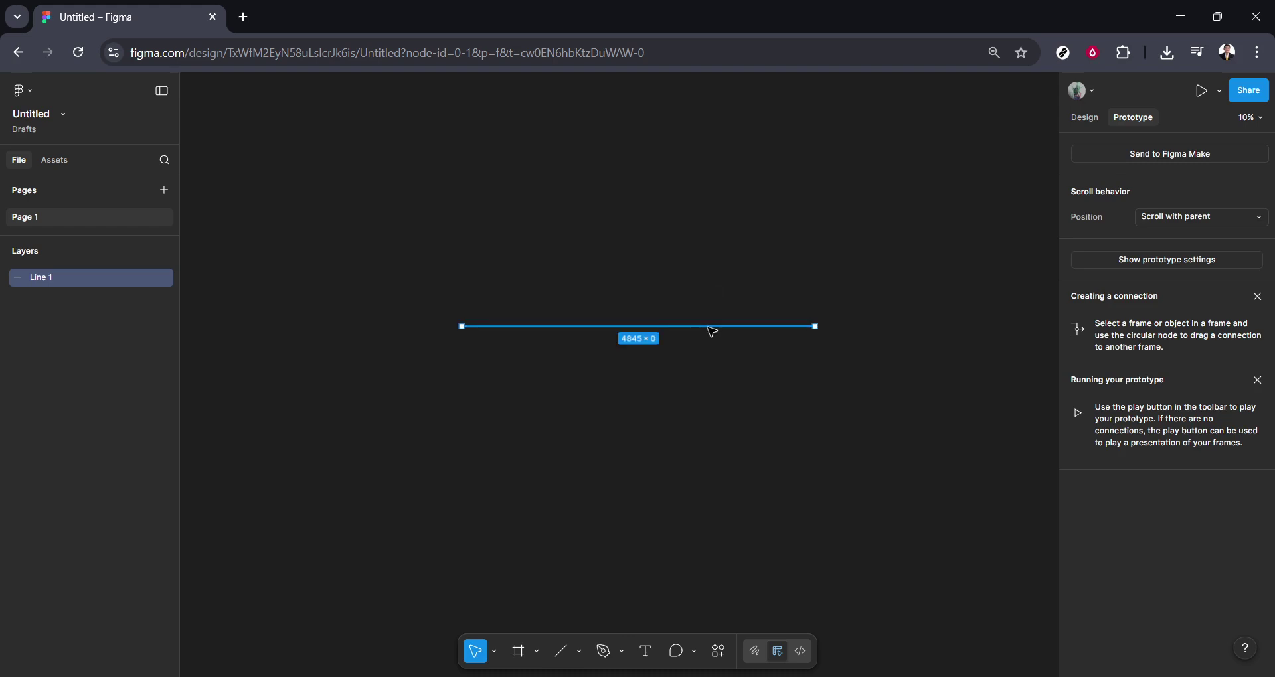
drag(717, 332, 710, 351)
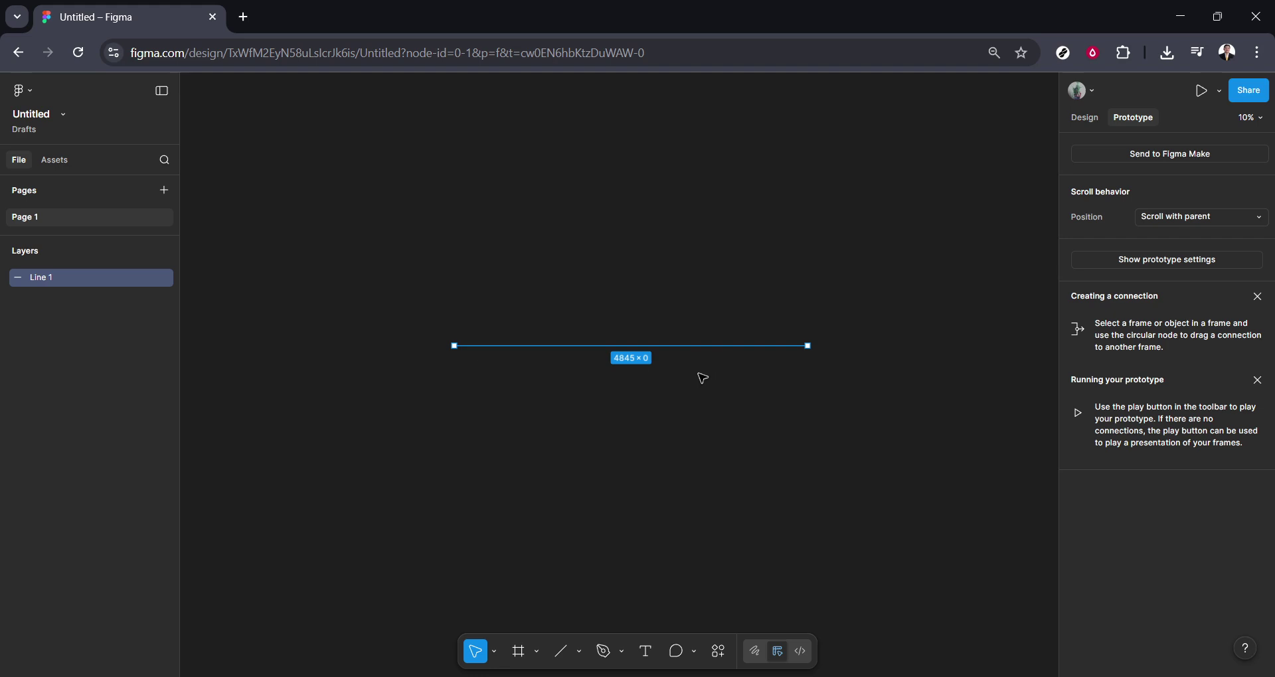
Step: Try stroke weights of 20, 50, 200 and 300 on the line
click(1084, 118)
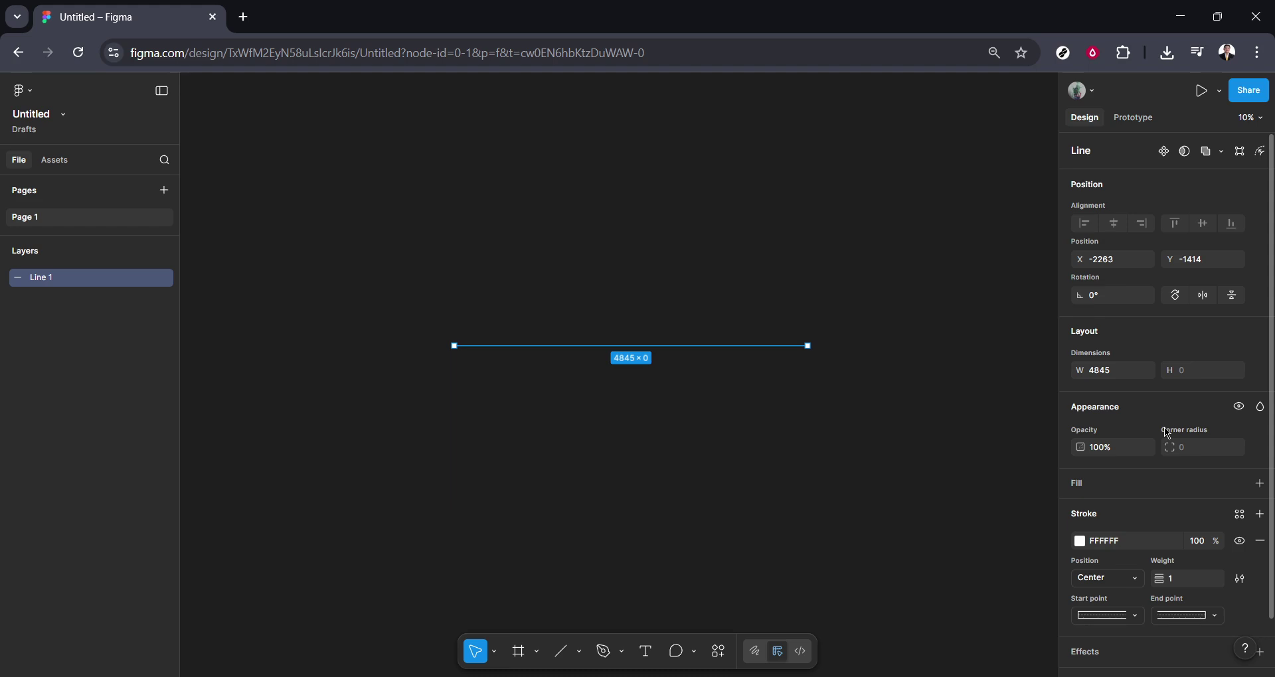
scroll(1205, 546, down, 1)
click(1208, 527)
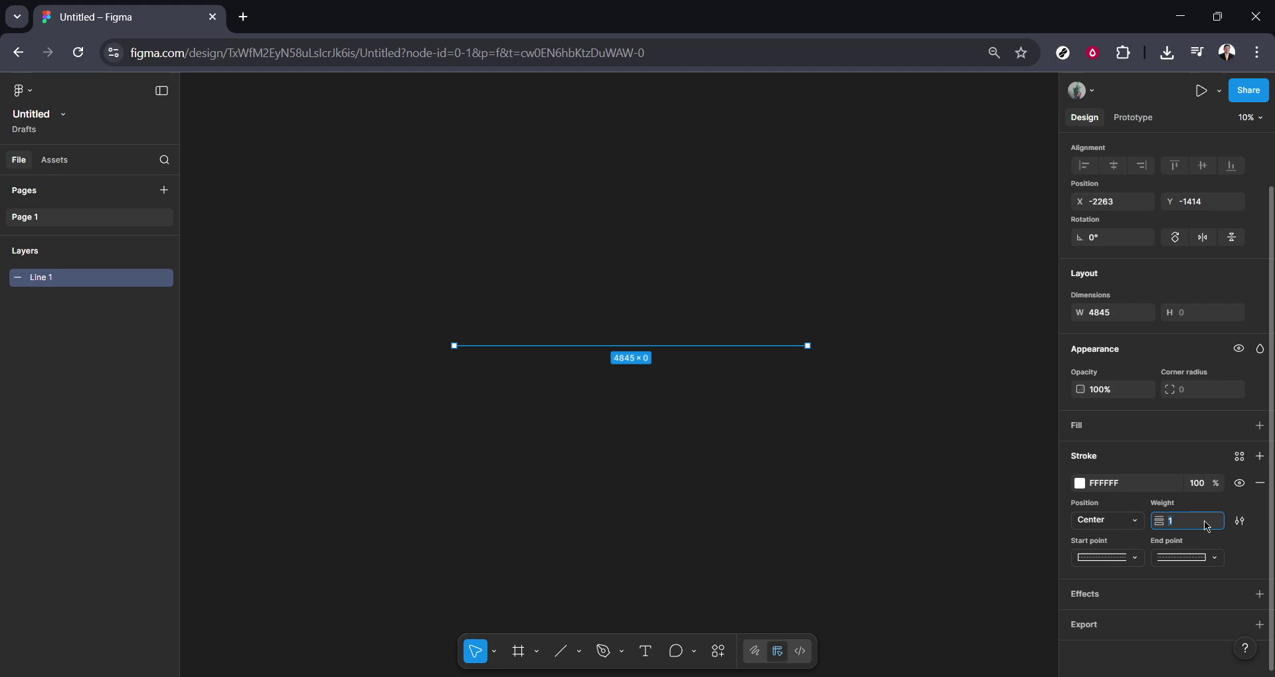
text(20)
key(Return)
click(1207, 524)
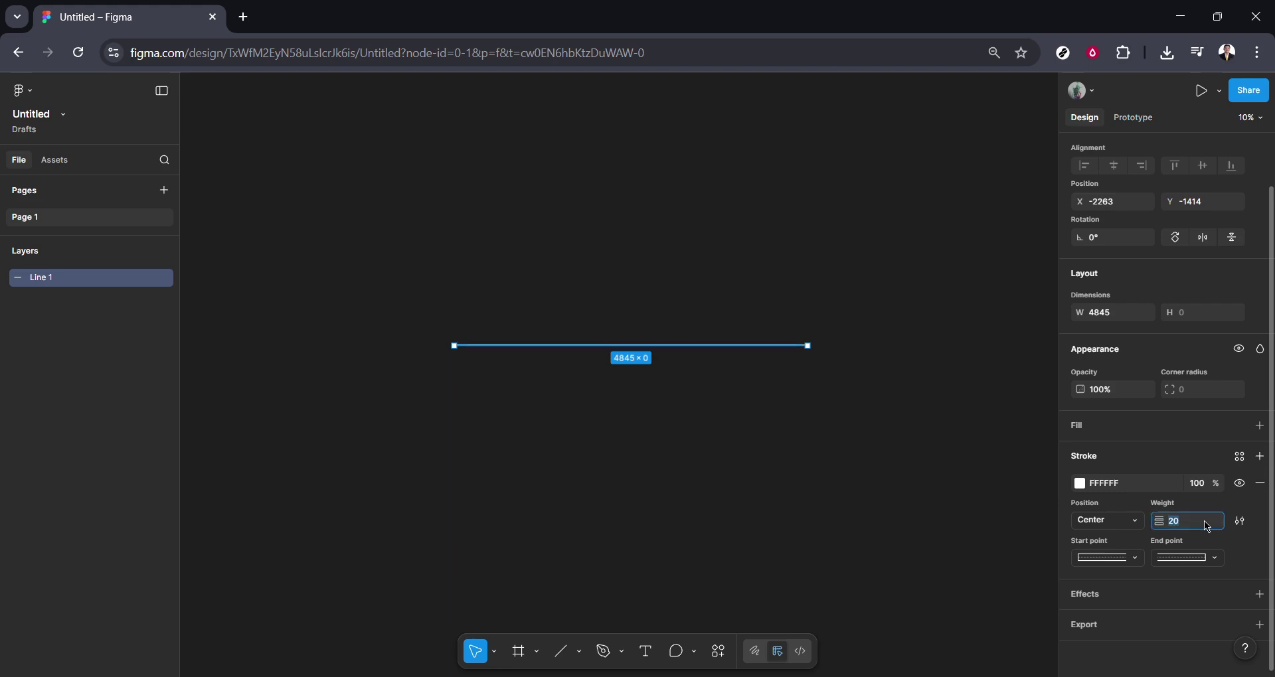
text(50)
key(Return)
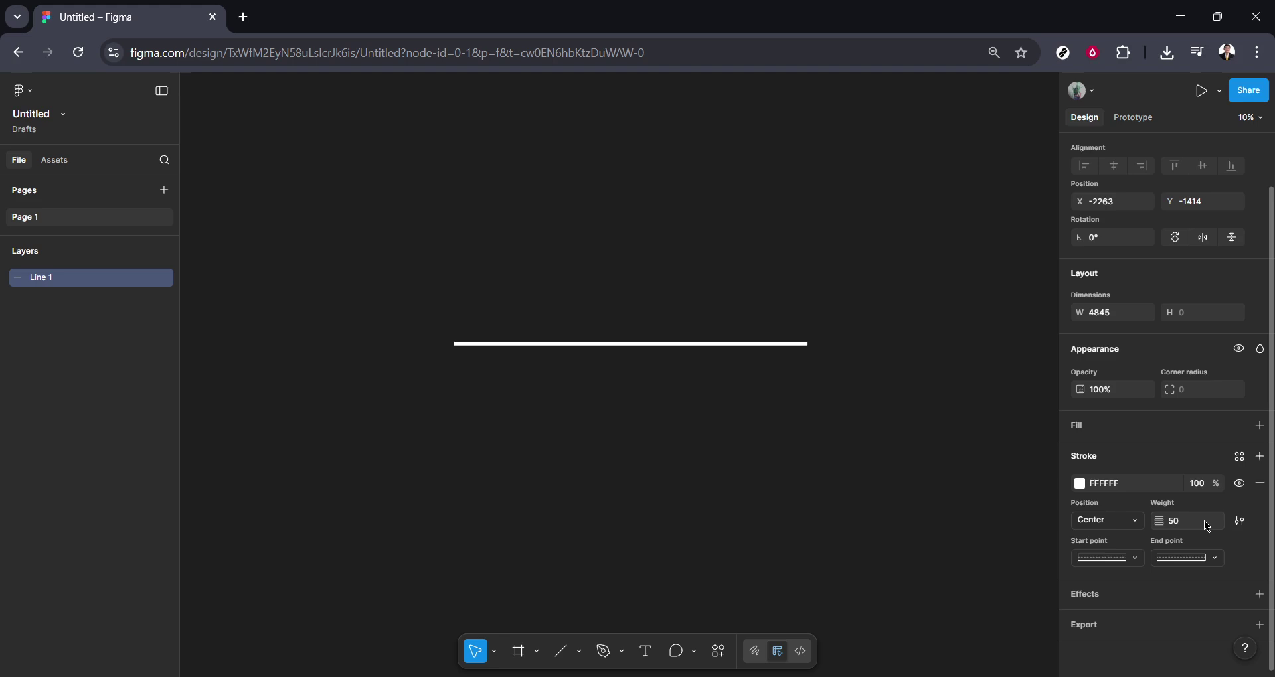
click(1207, 525)
text(200)
key(Return)
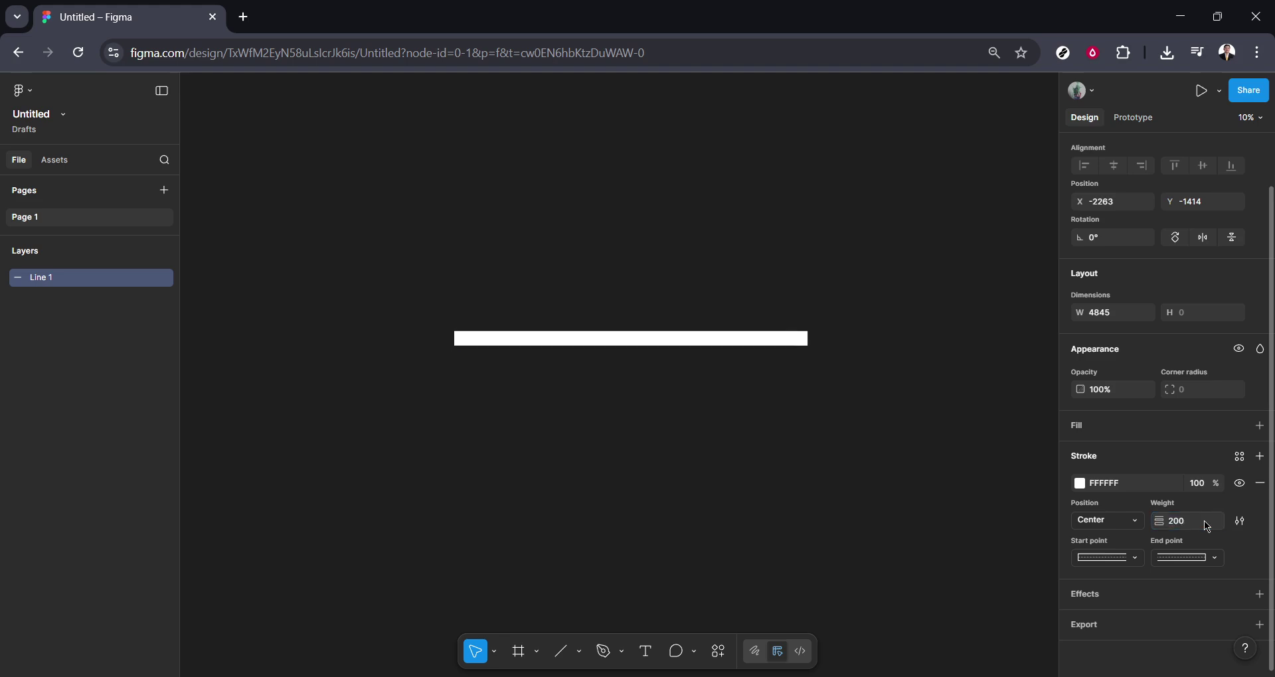
click(1207, 525)
text(300)
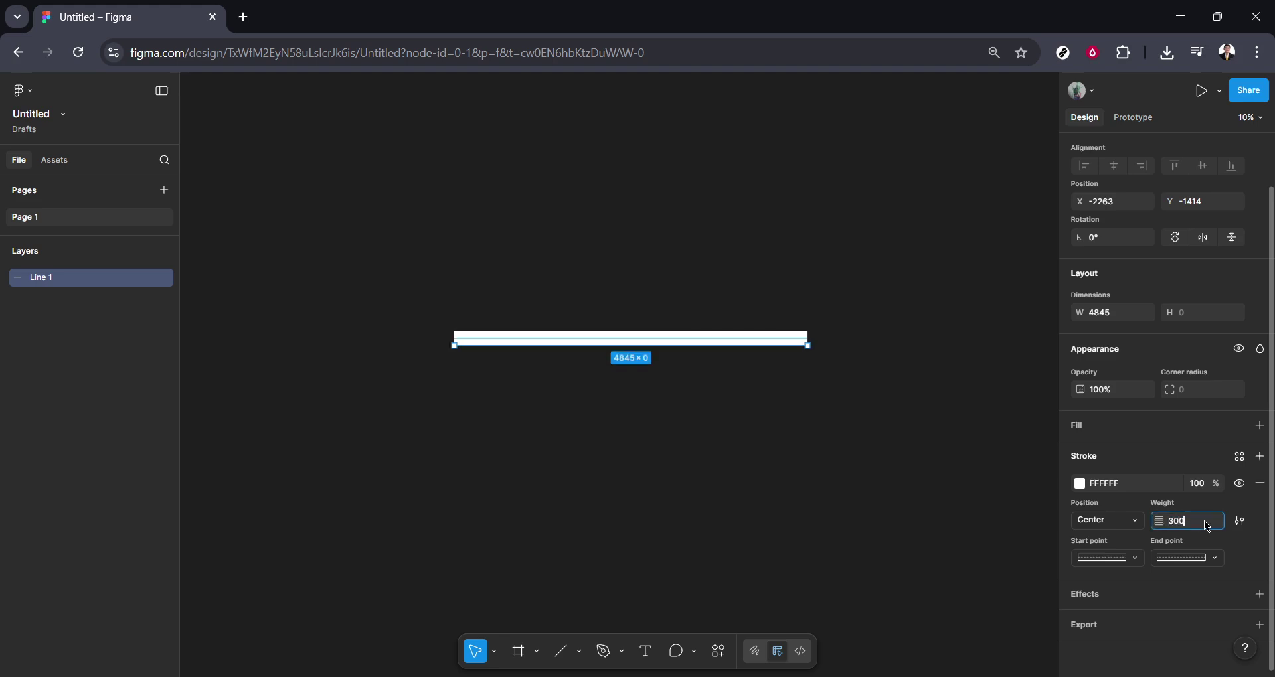
key(Return)
Step: Set the line's stroke weight to 500 and give it a Round start point
click(1207, 525)
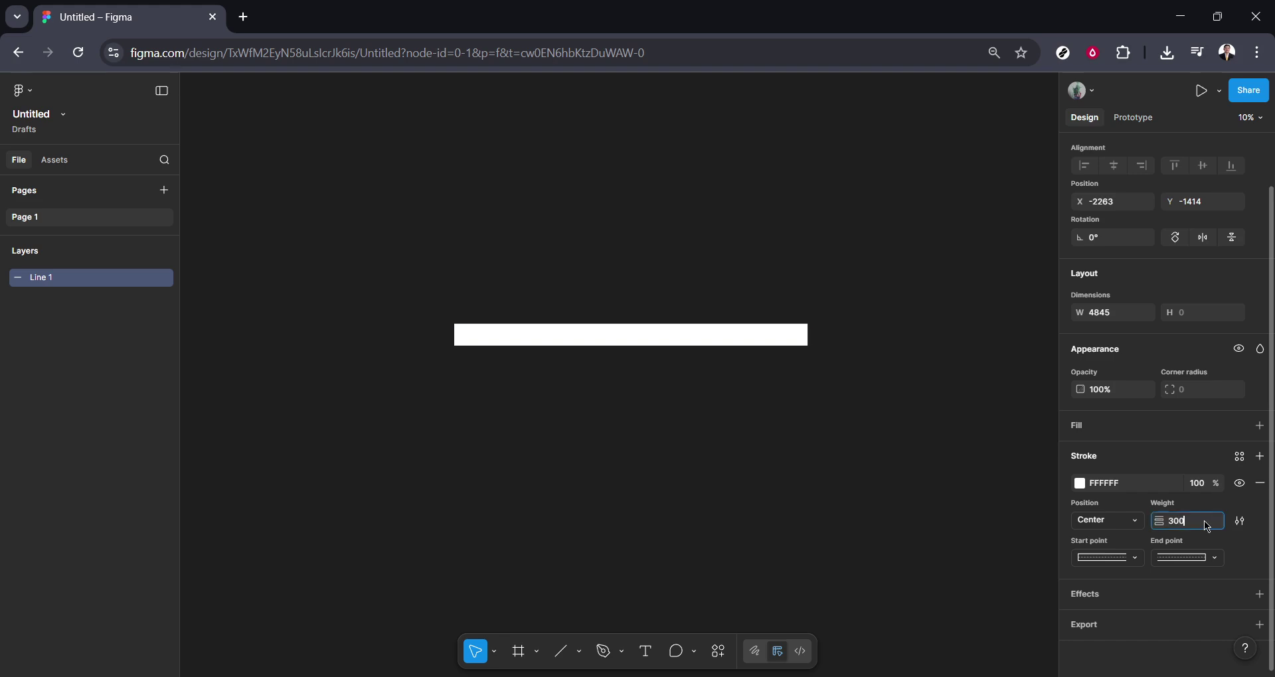
text(500)
key(Return)
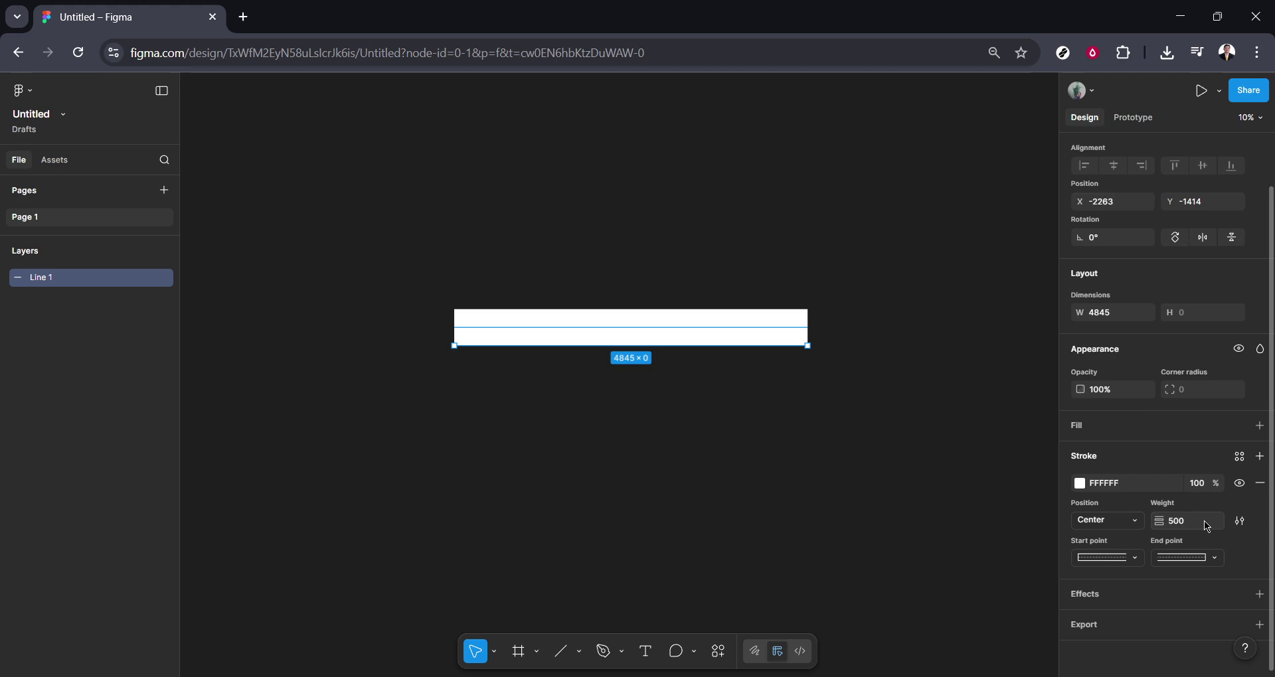
click(1137, 565)
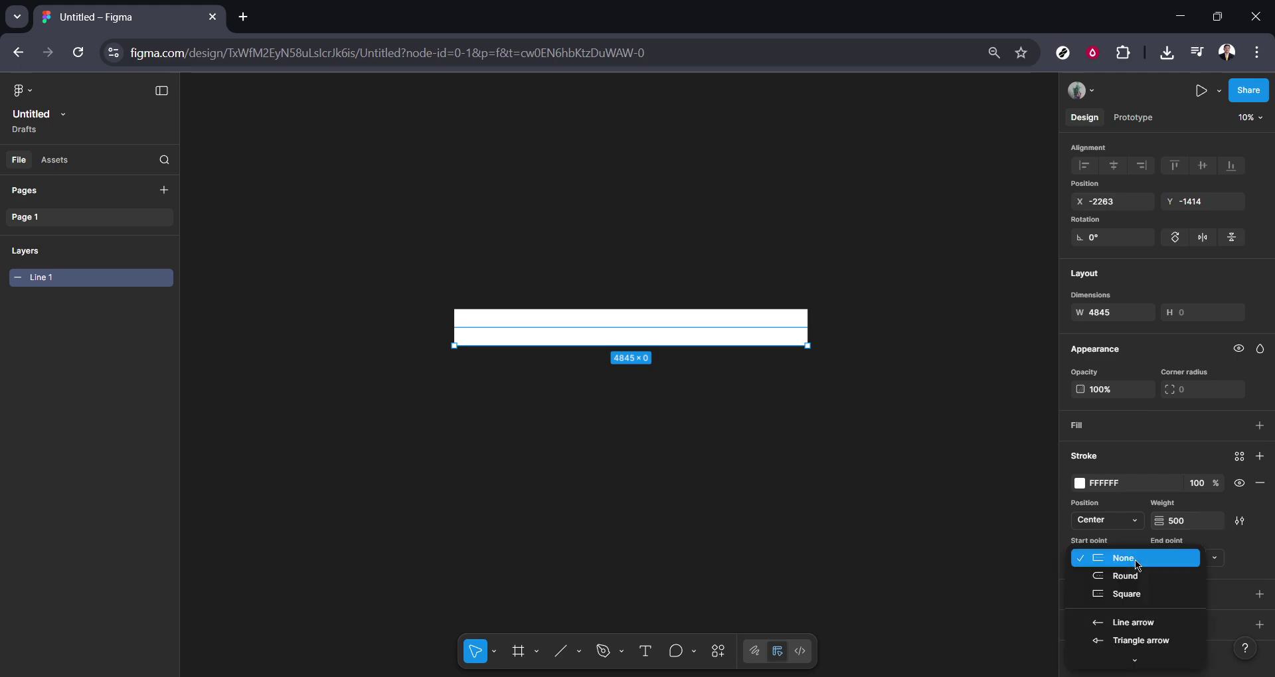
click(1132, 577)
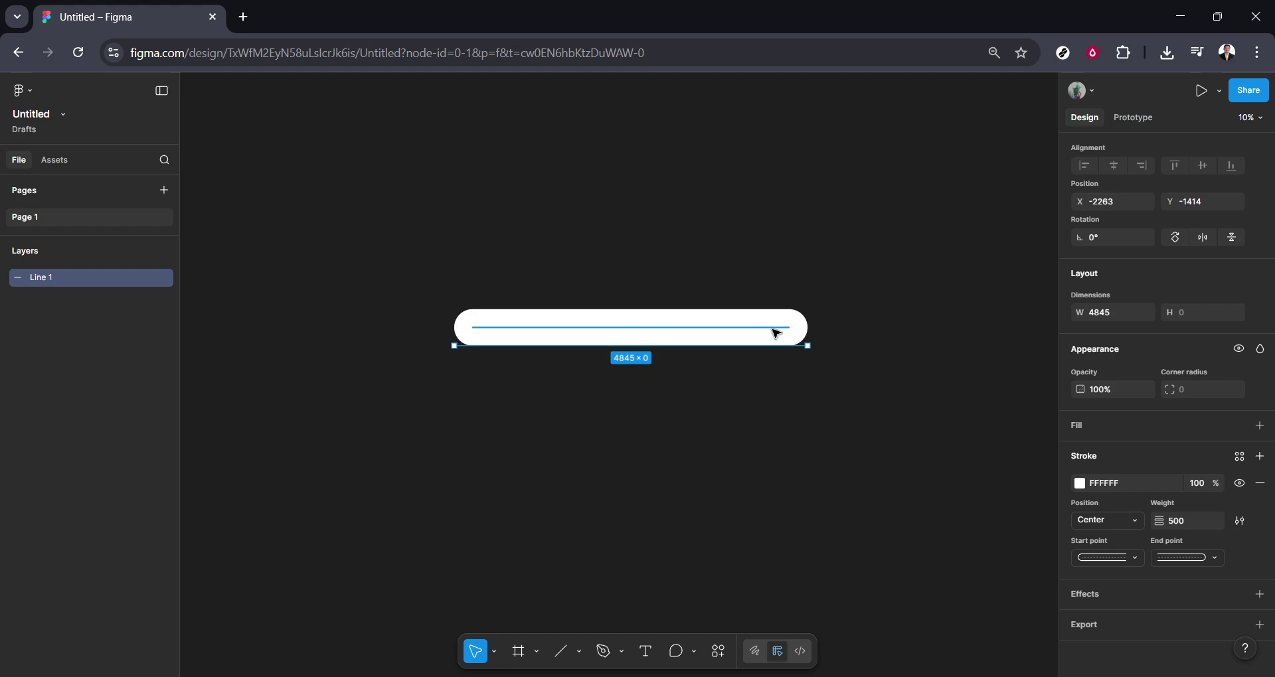
Step: Duplicate the rounded line, move the copy above the original, and rotate the copy to about -88.79° so it crosses the original
key(ctrl+d)
drag(752, 323, 752, 279)
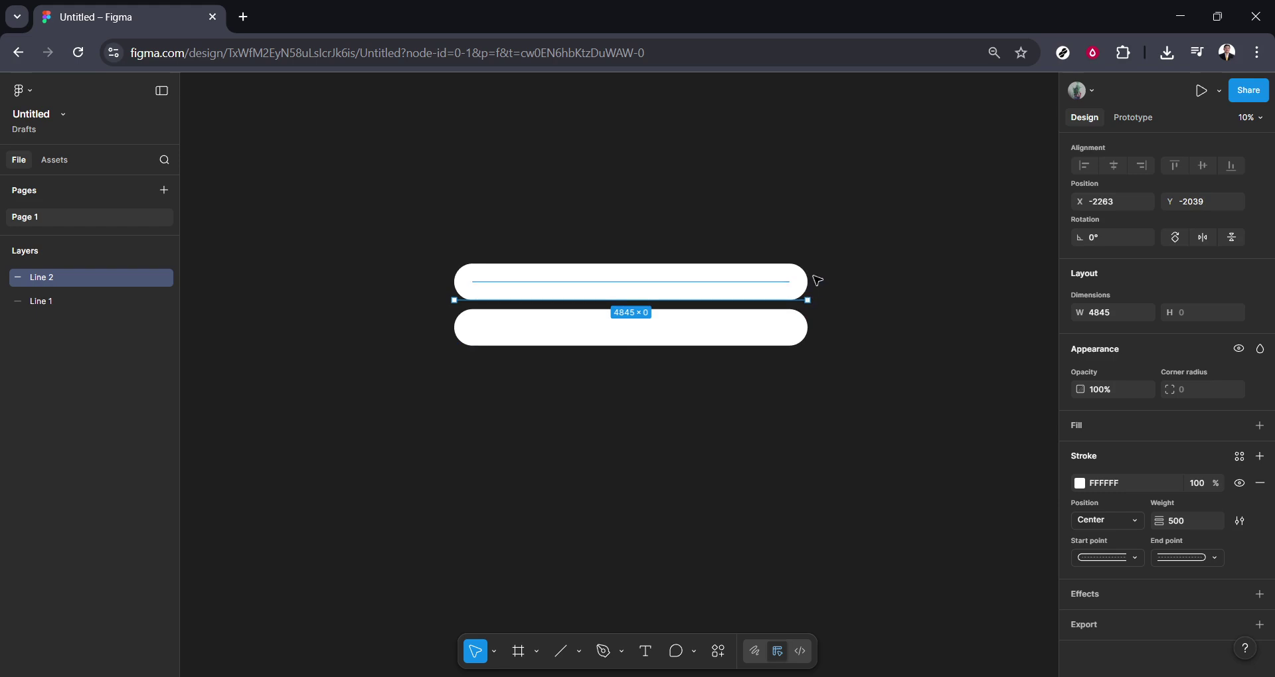
drag(809, 299, 663, 436)
Step: Set the copied line's rotation to 90° and undo that change
click(1116, 234)
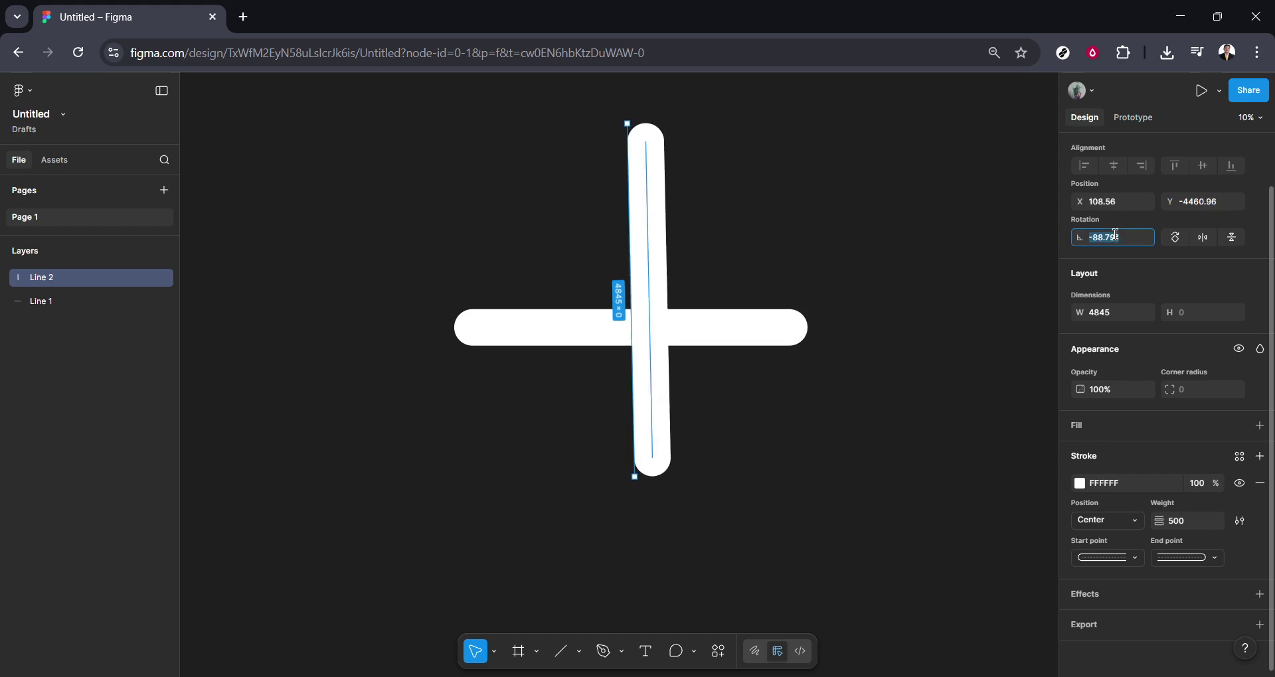
text(90)
key(Return)
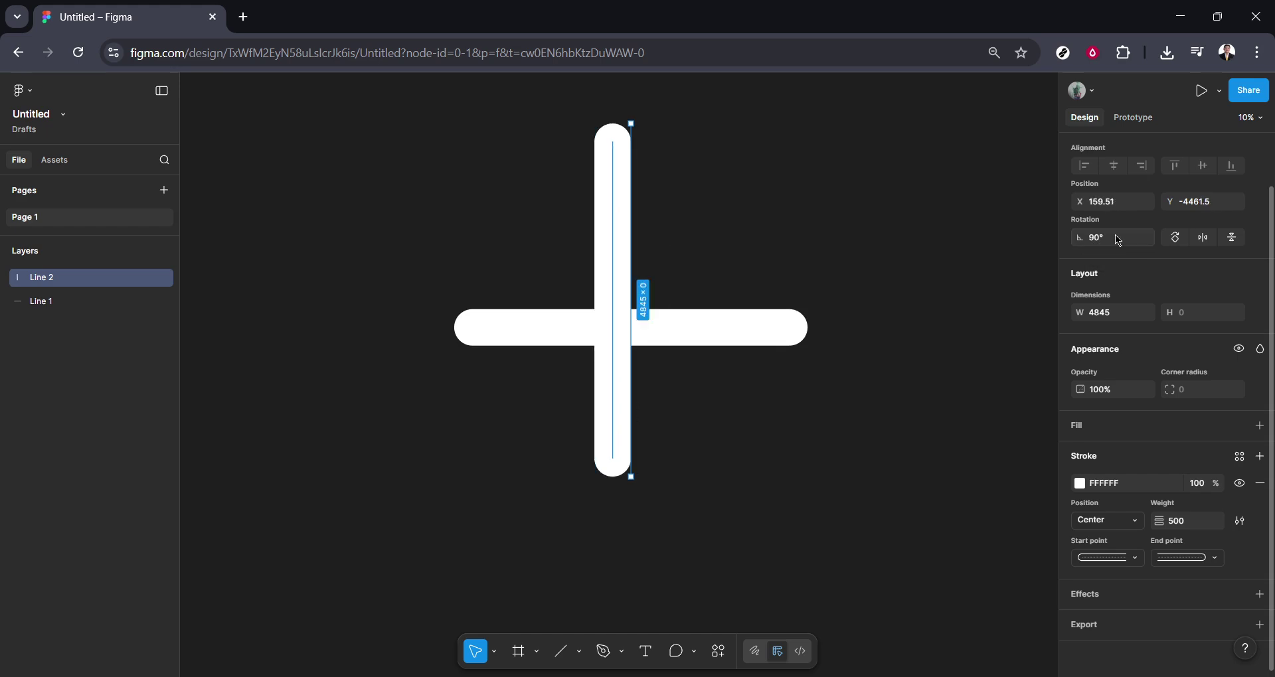
key(ctrl+z)
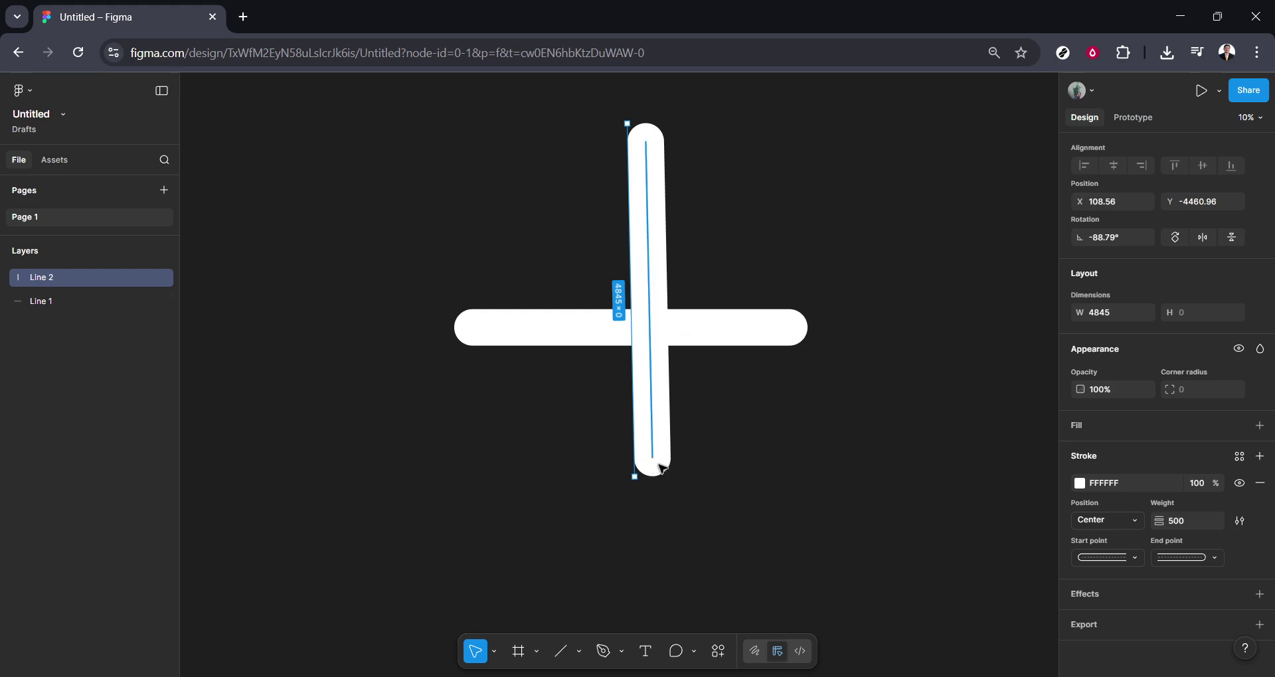
Step: Straighten the copied line to vertical and move it so both lines cross at their middles as a plus sign
drag(653, 464, 649, 461)
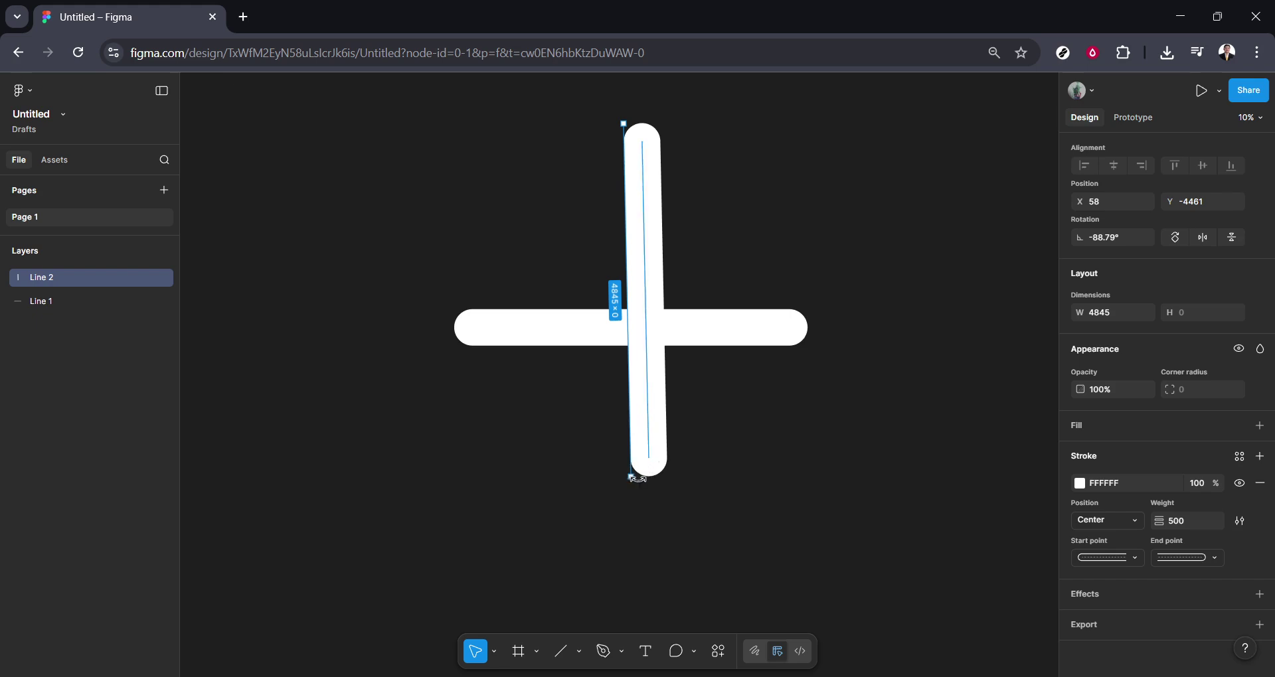
drag(636, 478, 636, 480)
click(735, 457)
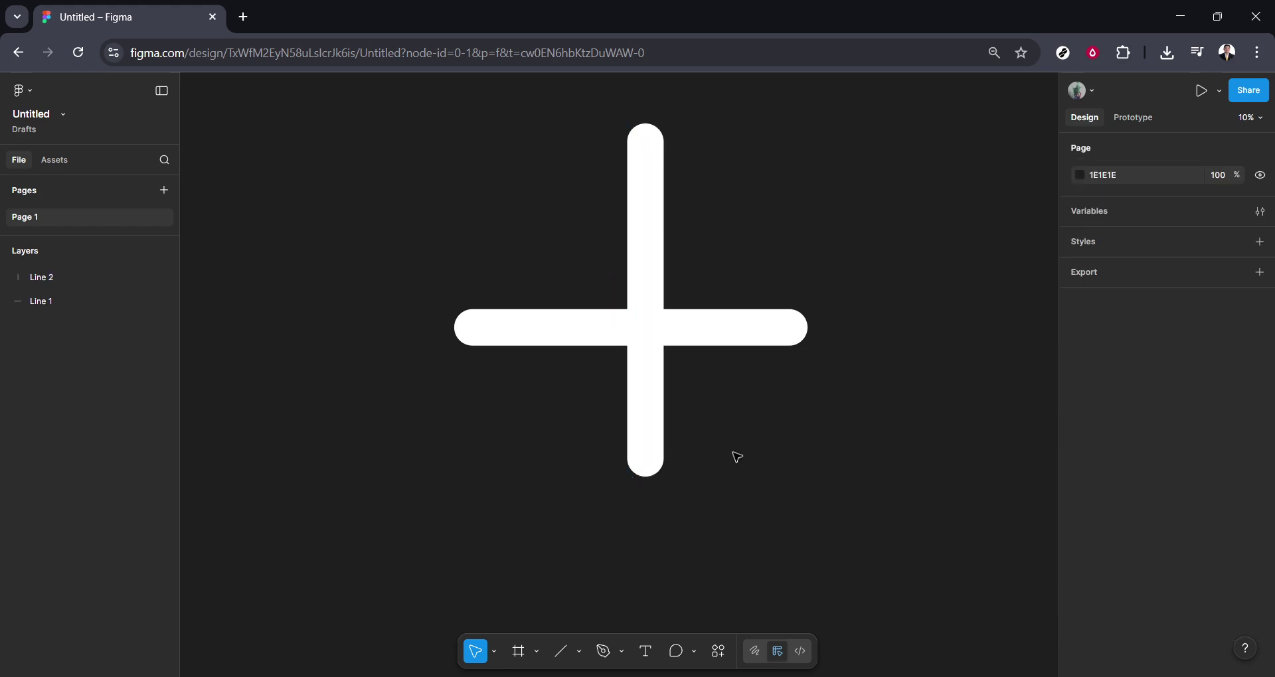
drag(666, 387, 638, 412)
Step: Group the two crossing lines and rotate the group to about -44.69° to form an X
click(395, 111)
drag(395, 111, 900, 558)
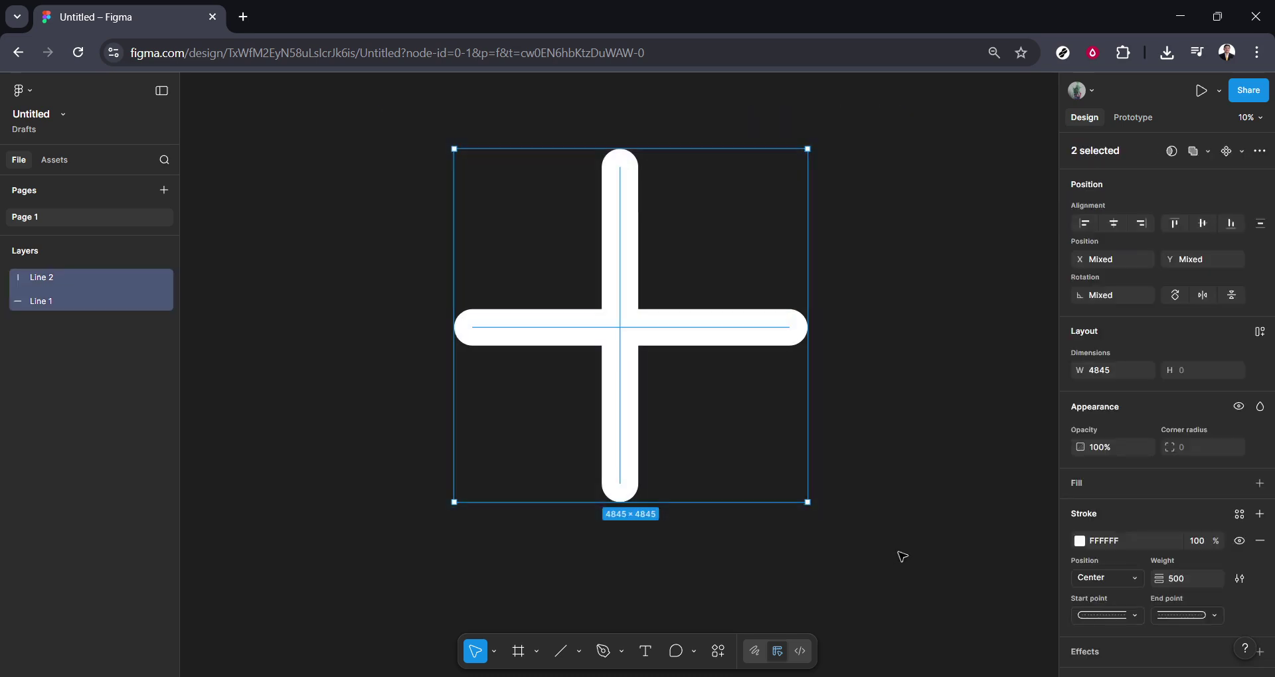
right_click(722, 322)
click(753, 324)
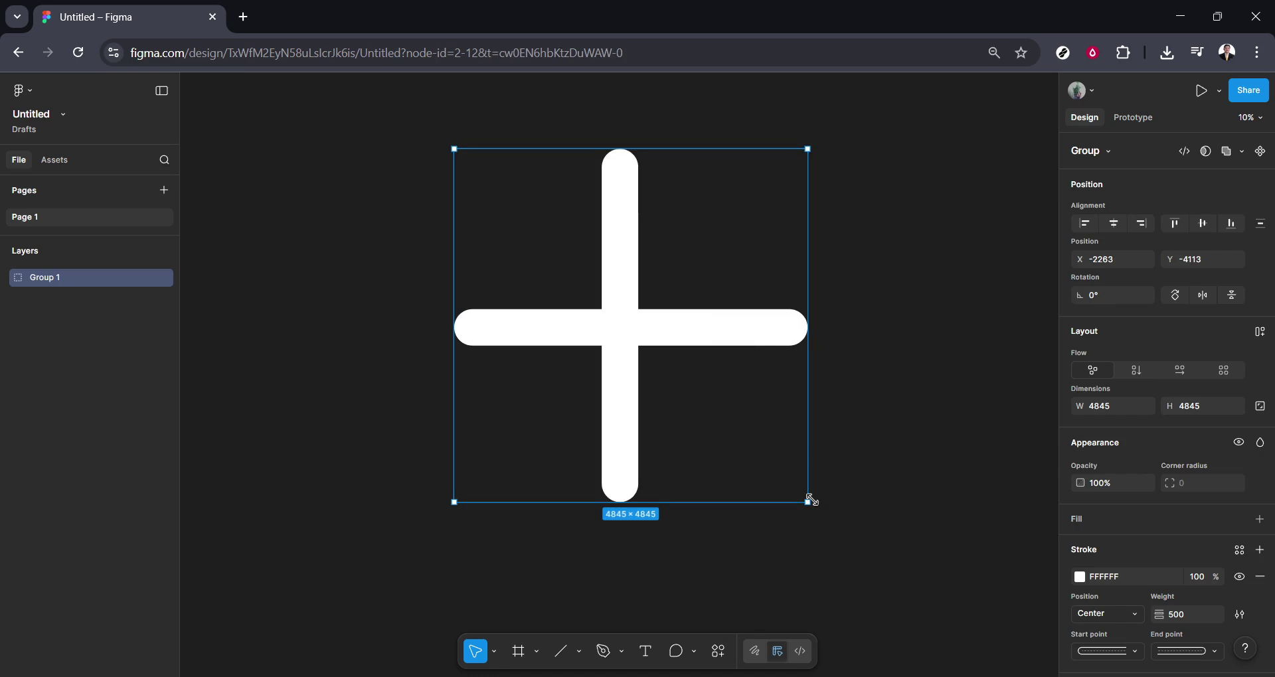
drag(816, 500, 639, 562)
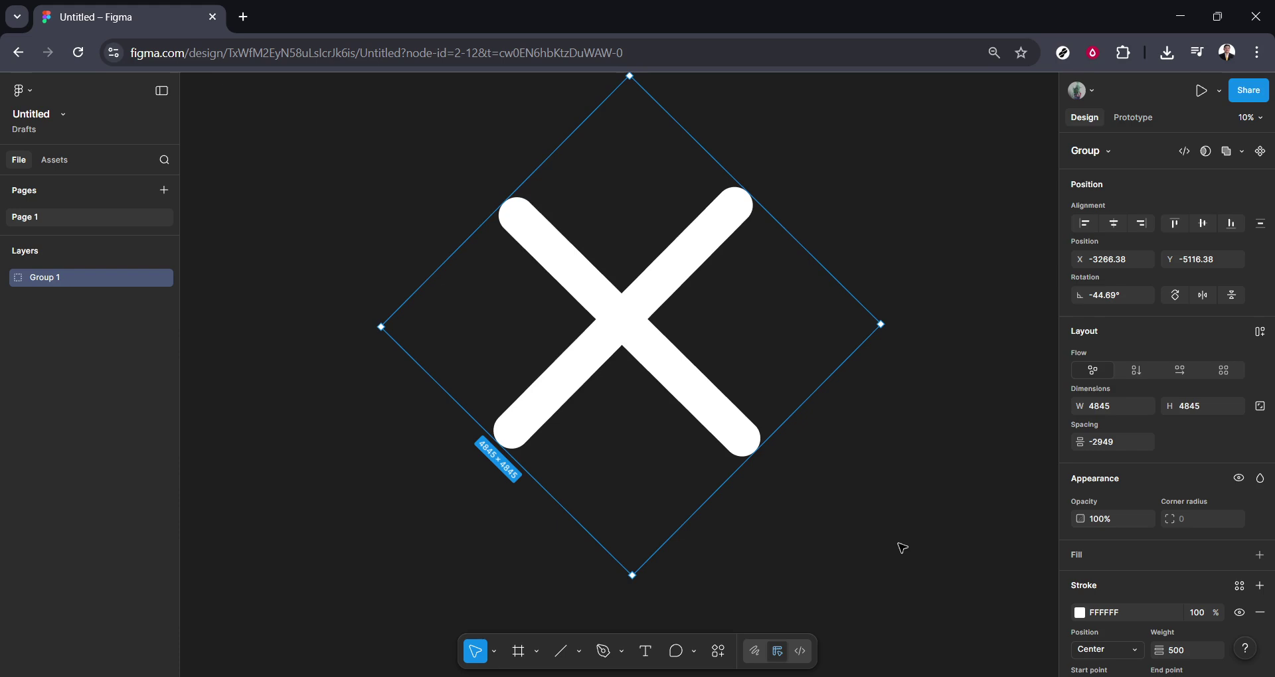
Step: Try a linear gradient on the X's stroke with a DB2B2B end stop, and return to a solid colour
click(1080, 612)
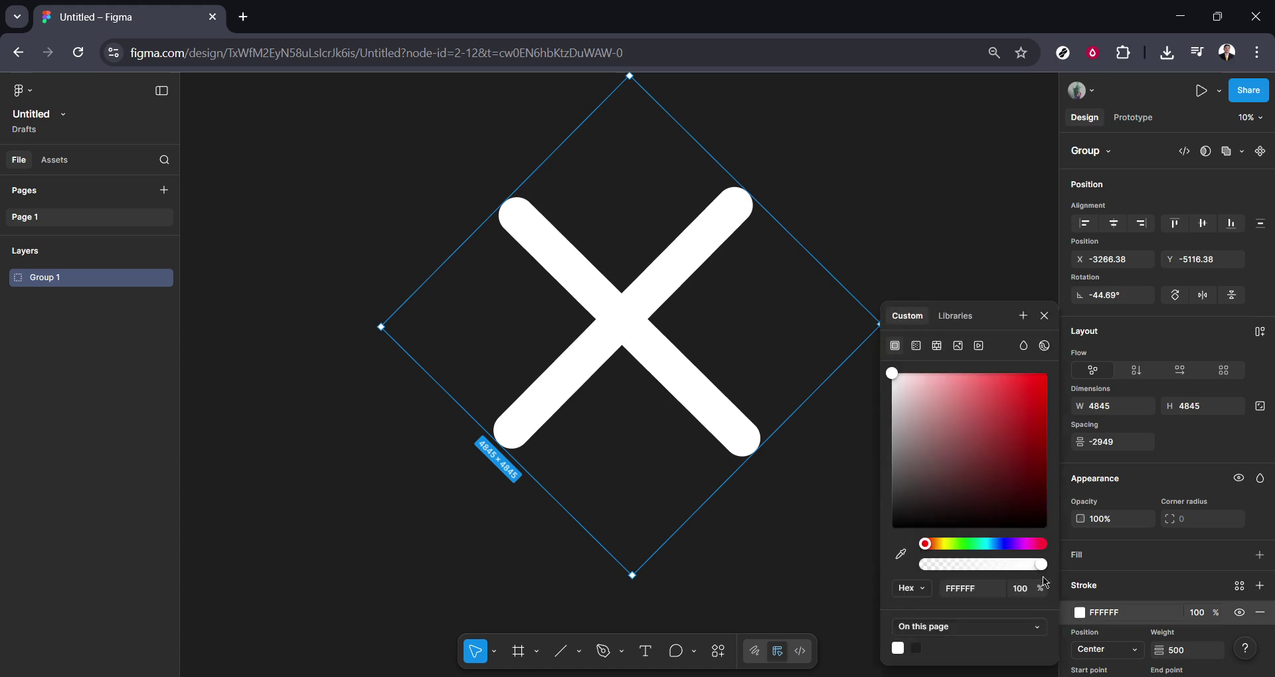
click(922, 346)
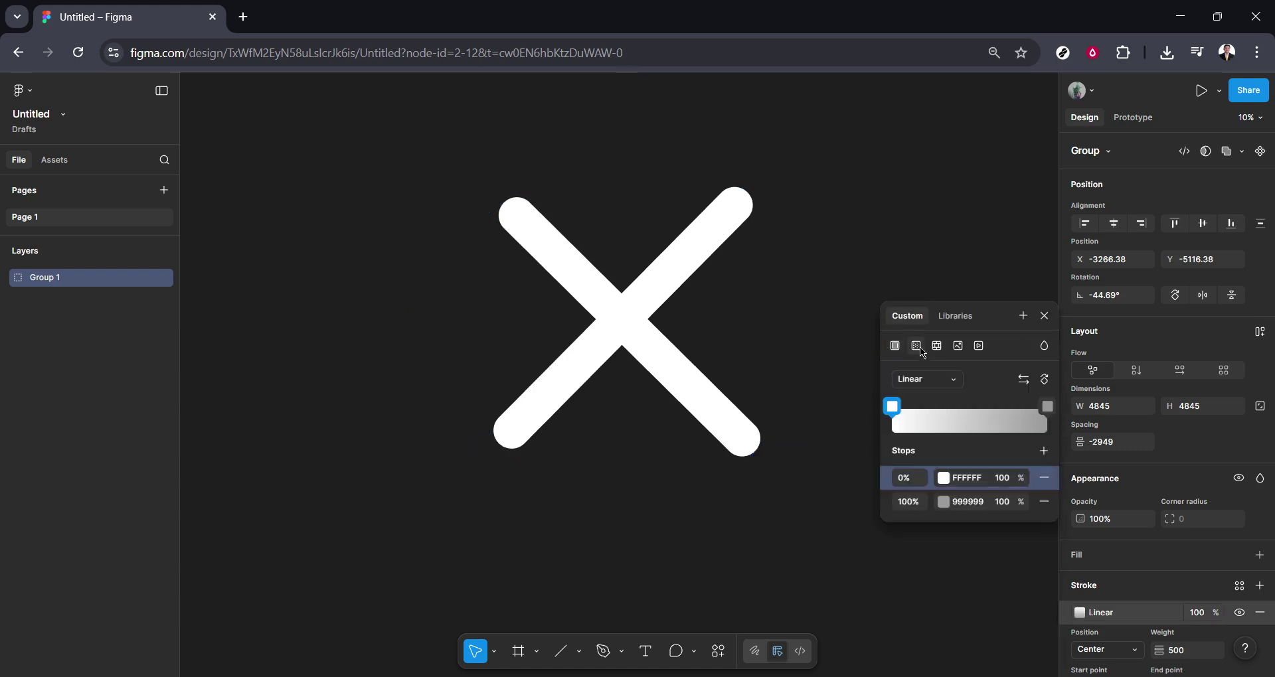
click(944, 503)
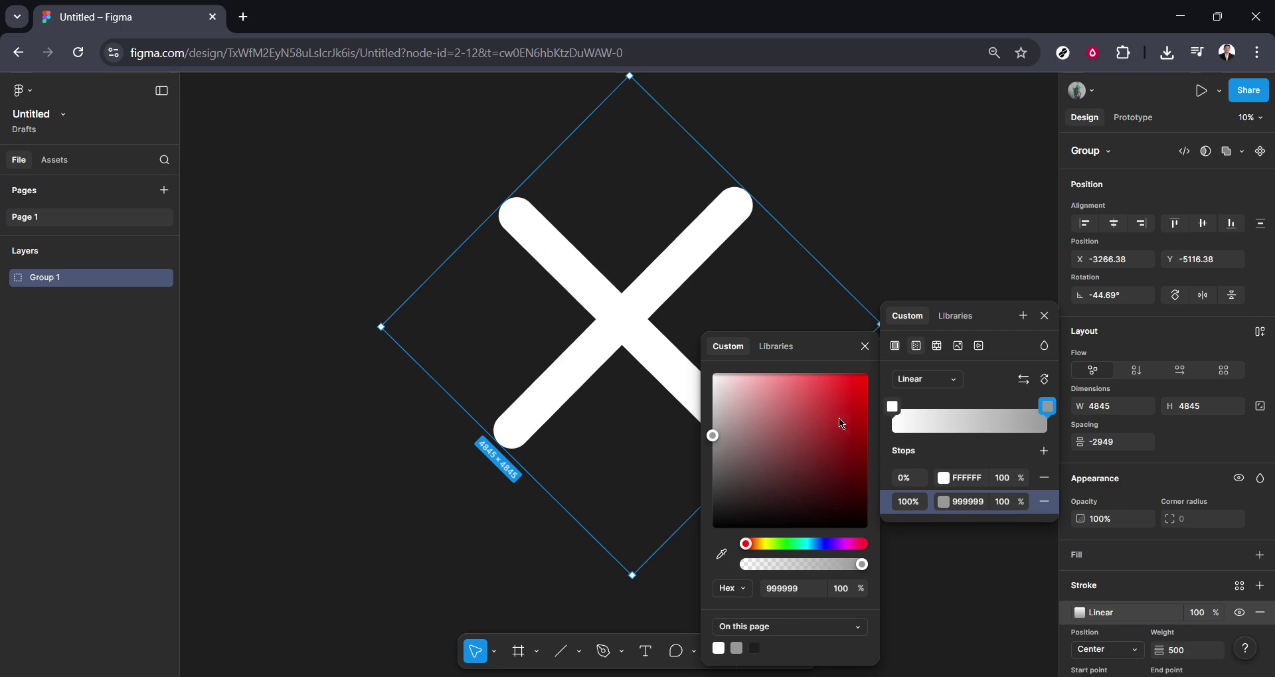
click(835, 415)
drag(835, 412, 838, 396)
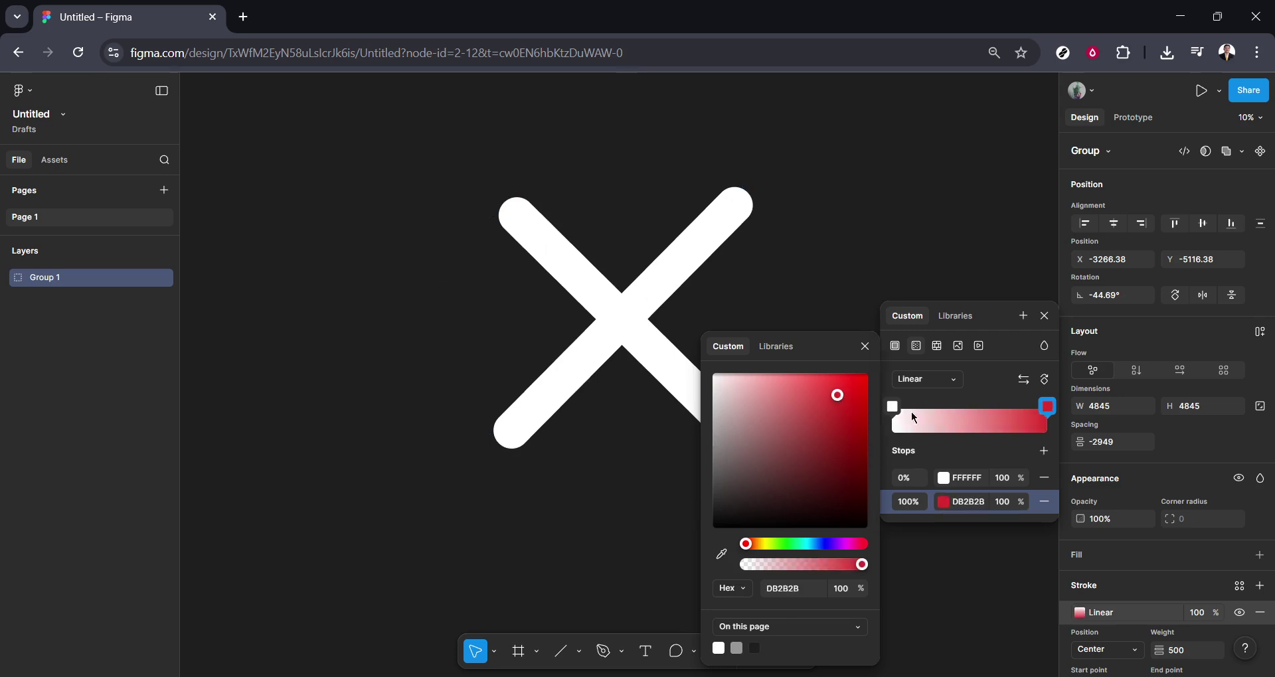
click(896, 346)
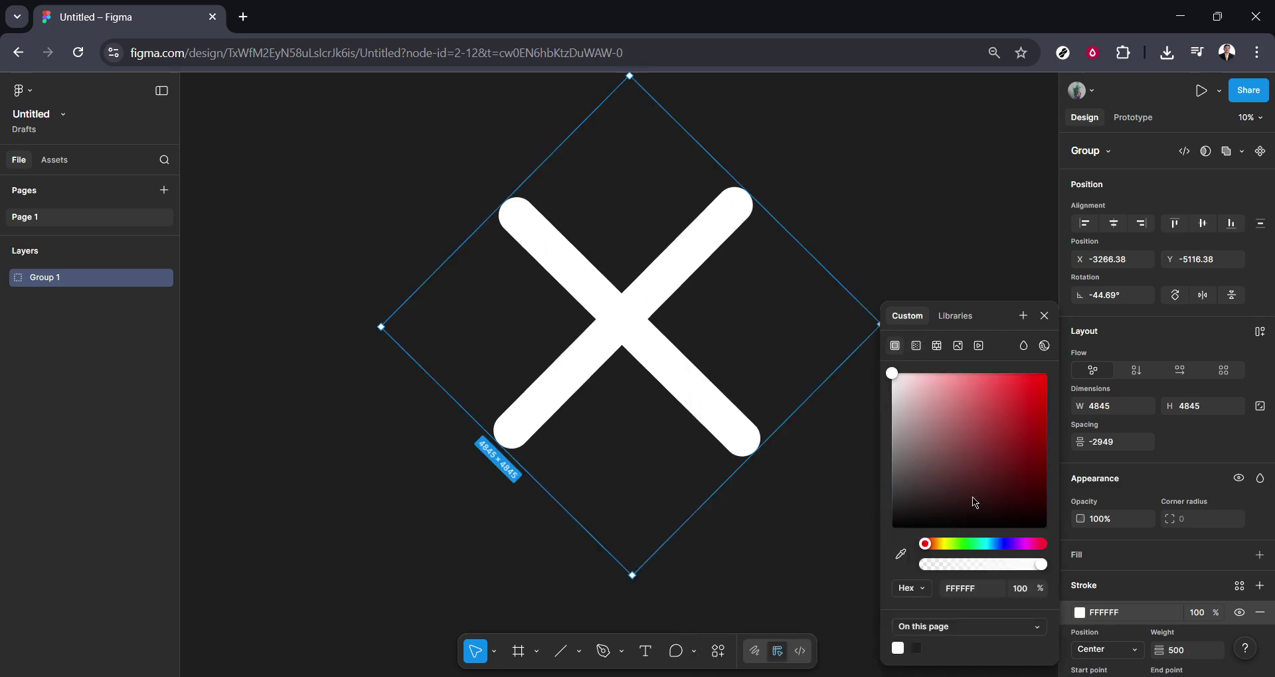
Step: Colour the X's stroke solid bright red, F70D0D
click(1034, 413)
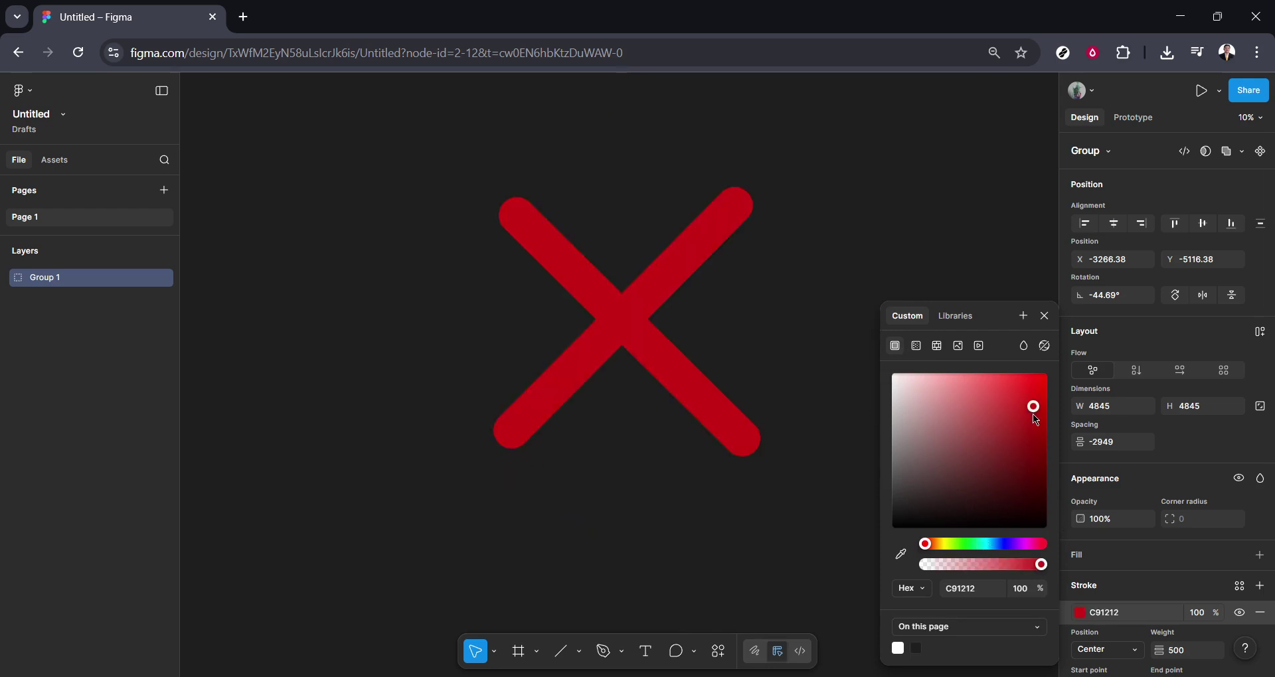
drag(1026, 461, 1021, 394)
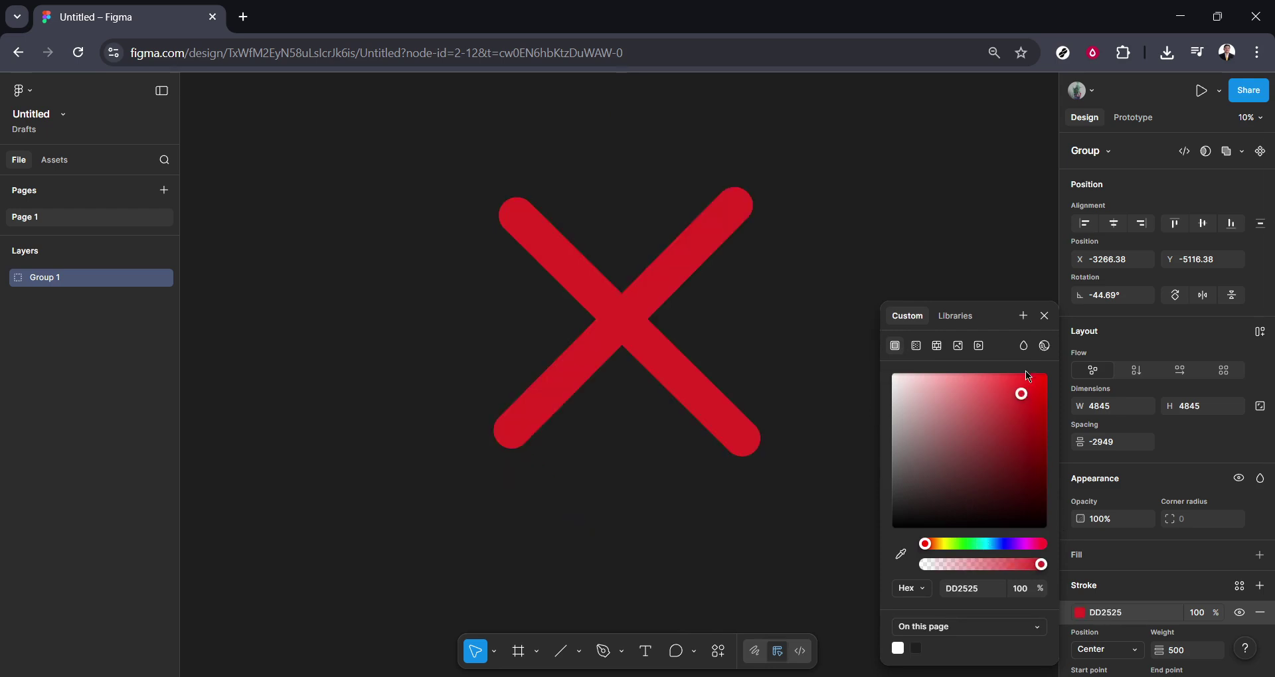
click(1040, 378)
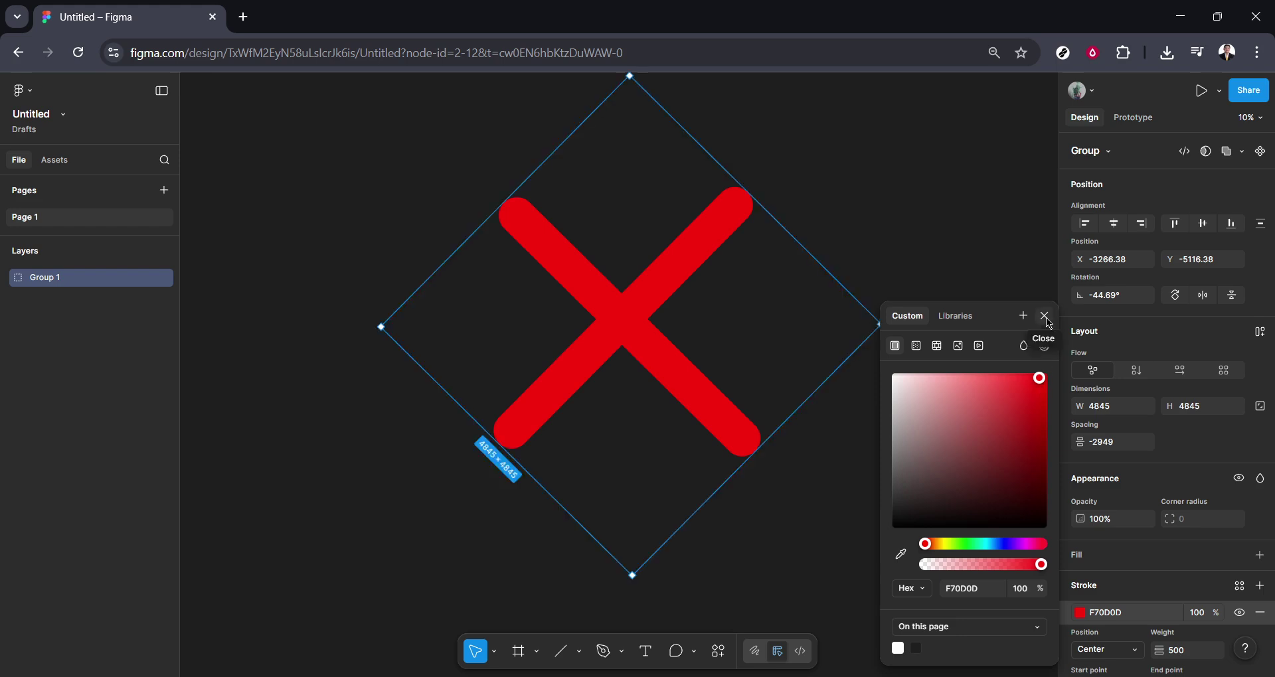
Step: Try a green, 36753F, on the X's stroke, and recolour it solid bright red, FD1515
scroll(1125, 523, down, 3)
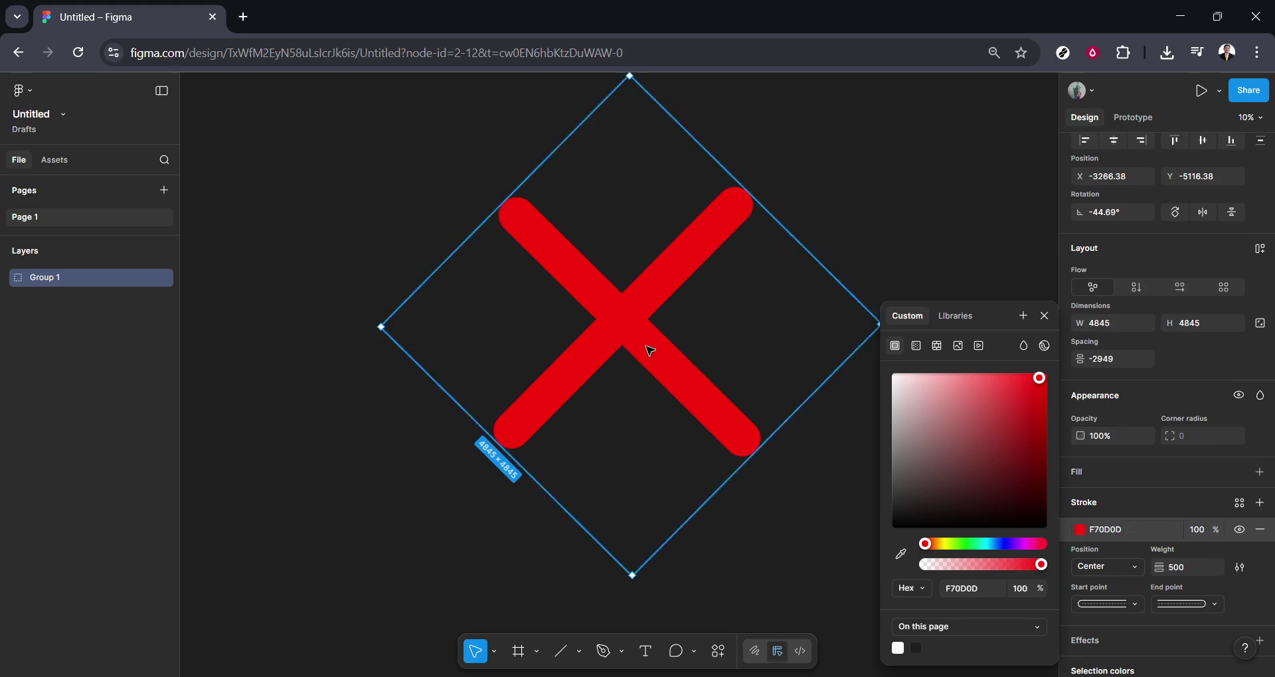
click(968, 546)
click(976, 458)
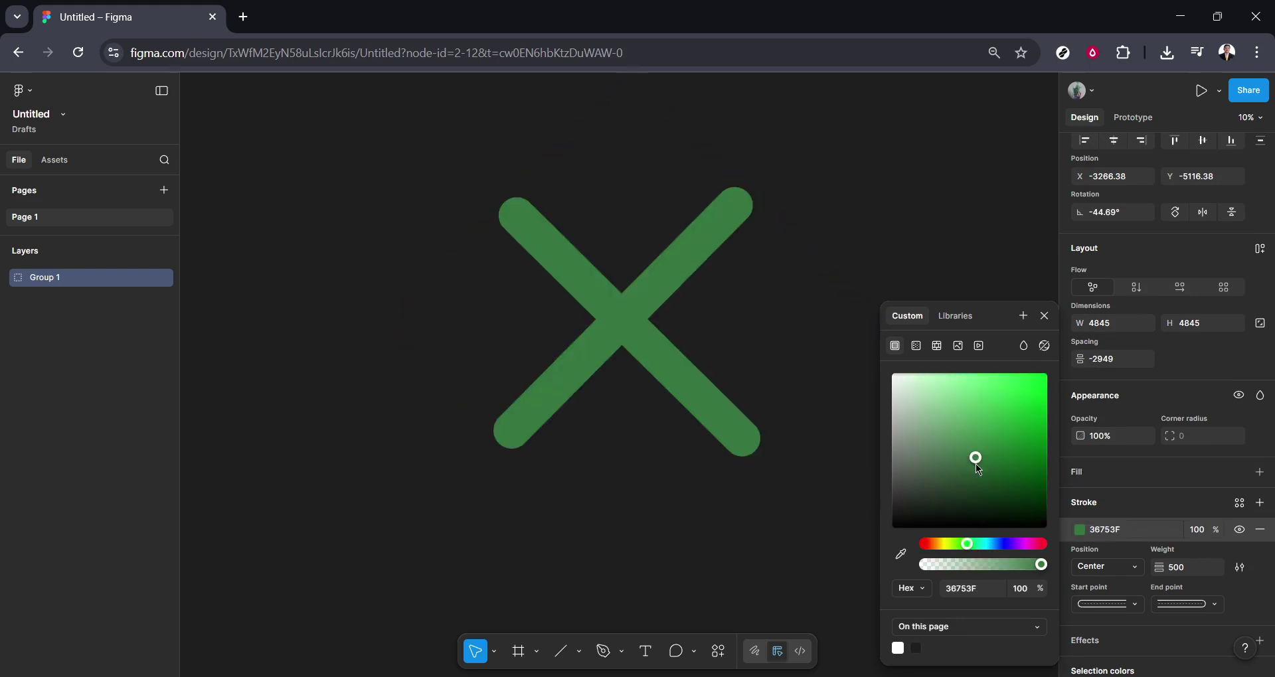
click(924, 545)
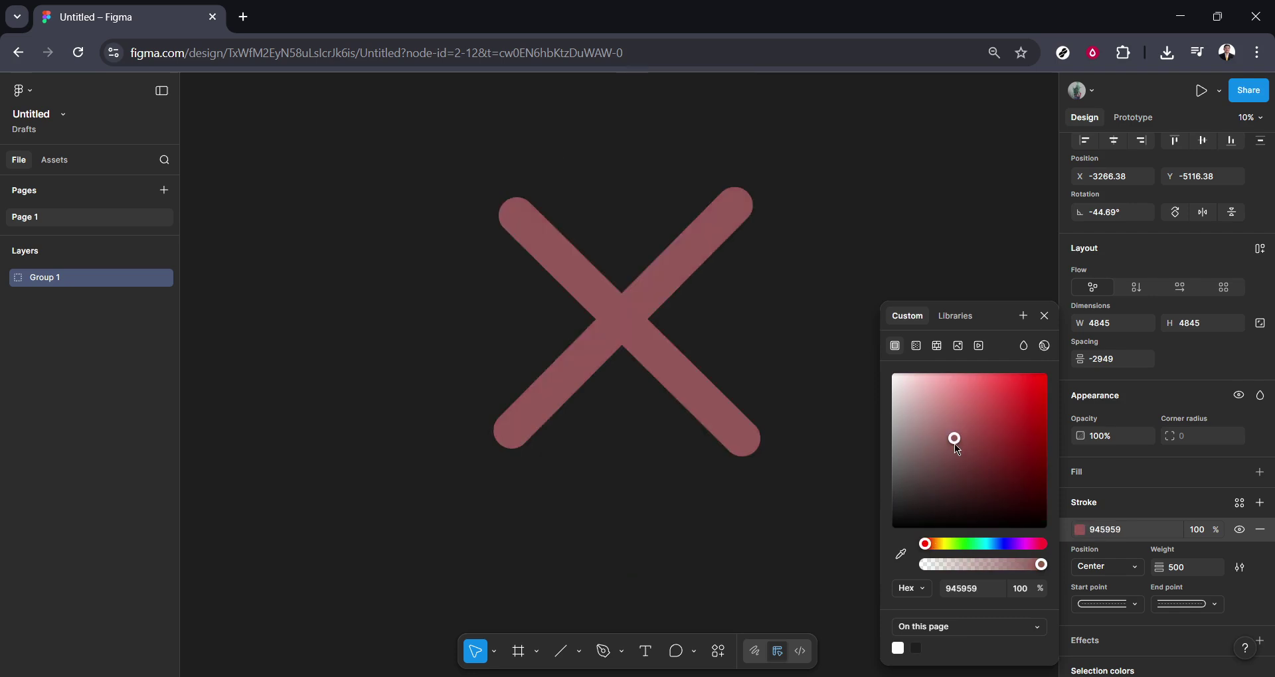
drag(954, 443, 1035, 375)
Step: Change the X's stroke to a linear gradient with a pale pink F1B4B4 stop at 100%, and deselect the group
click(916, 346)
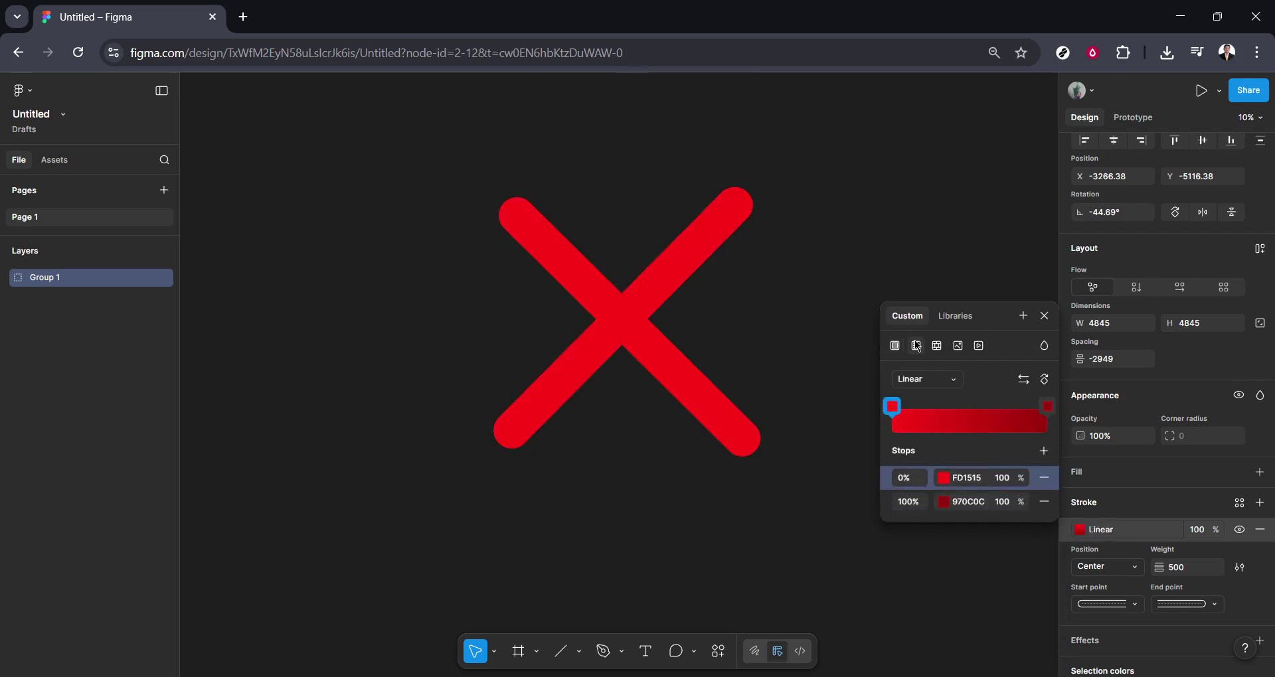
click(946, 502)
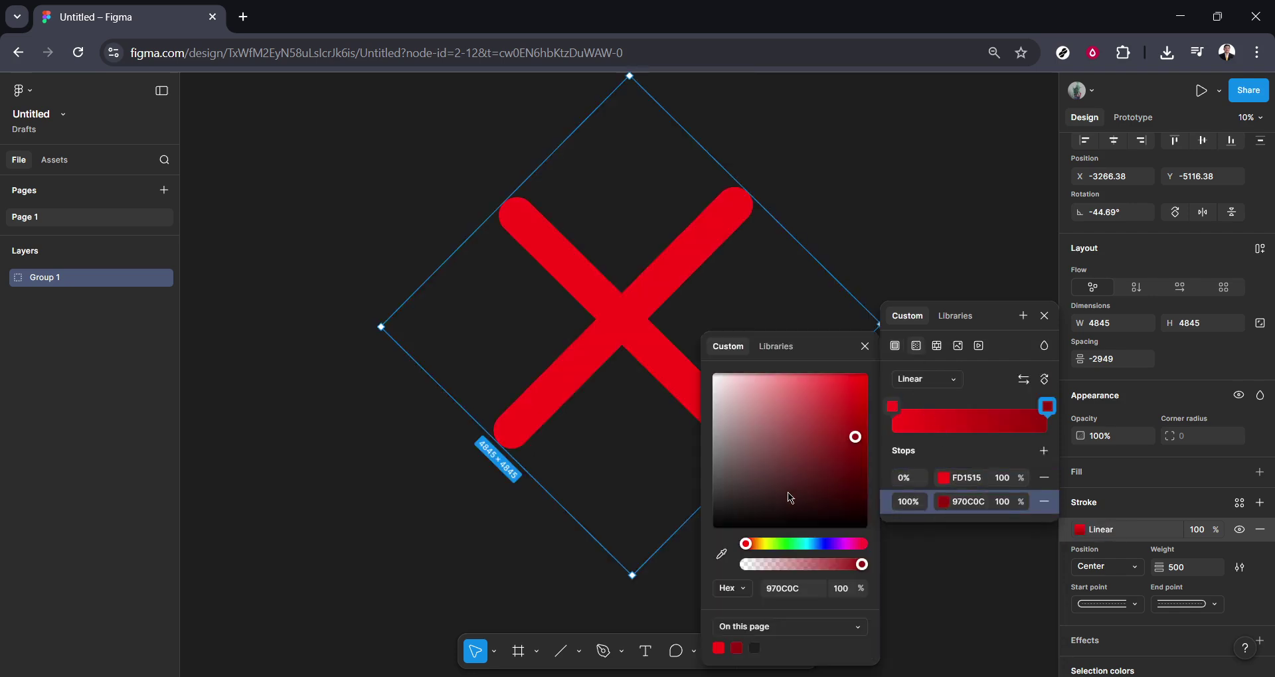
drag(791, 491, 752, 385)
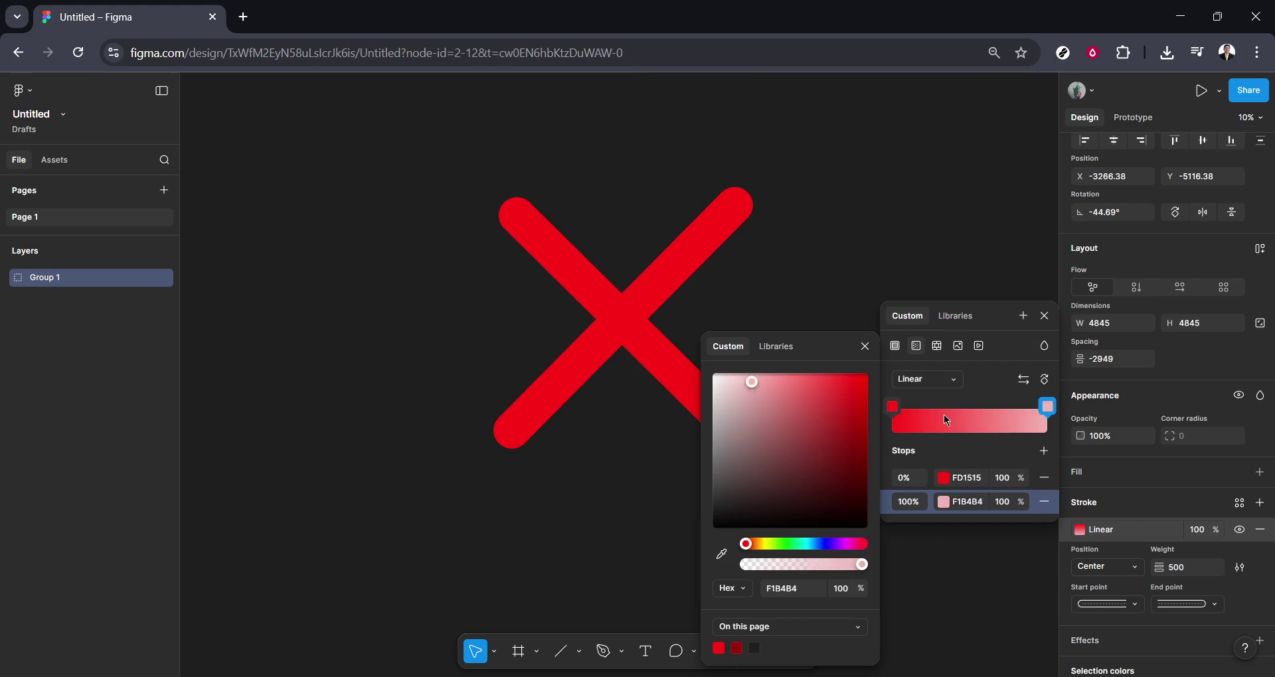
click(865, 346)
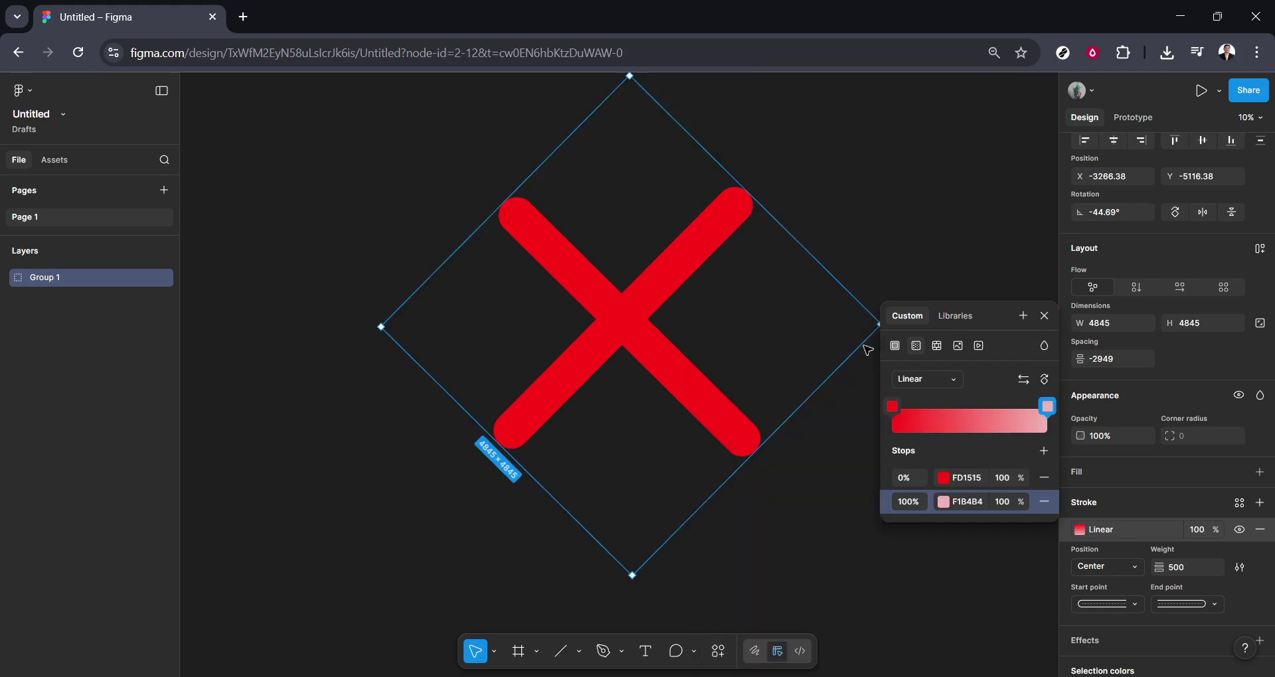
click(1044, 316)
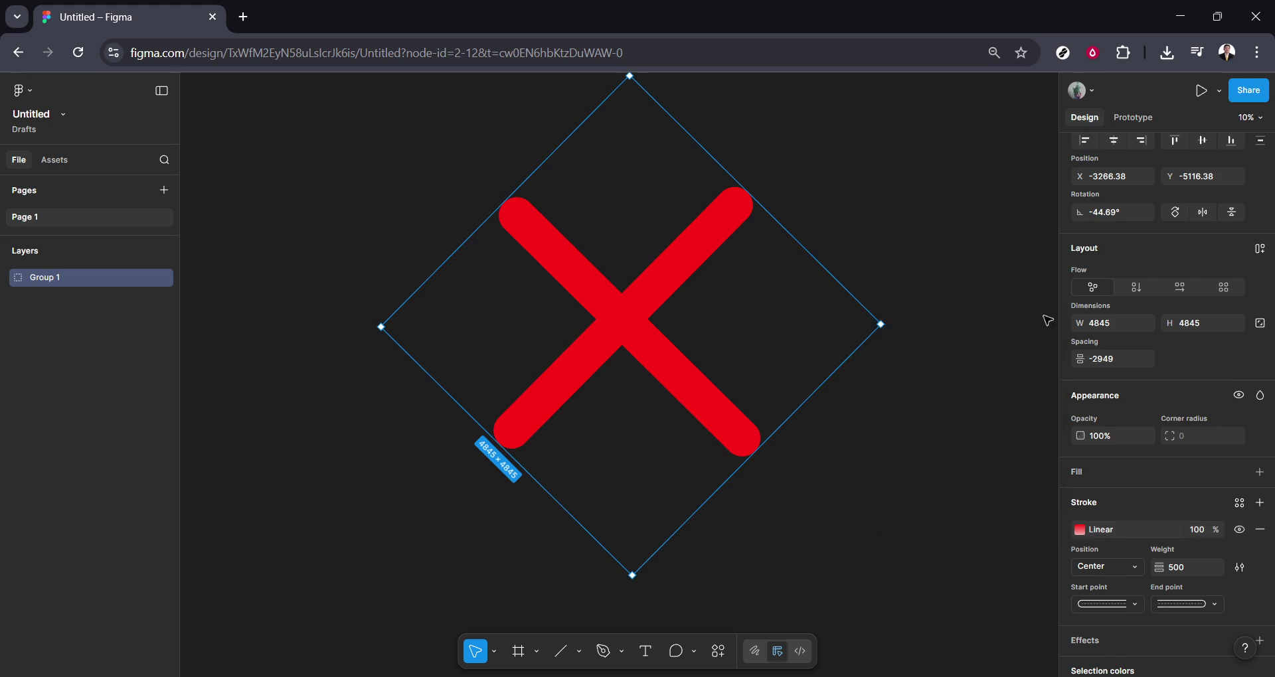
click(1020, 414)
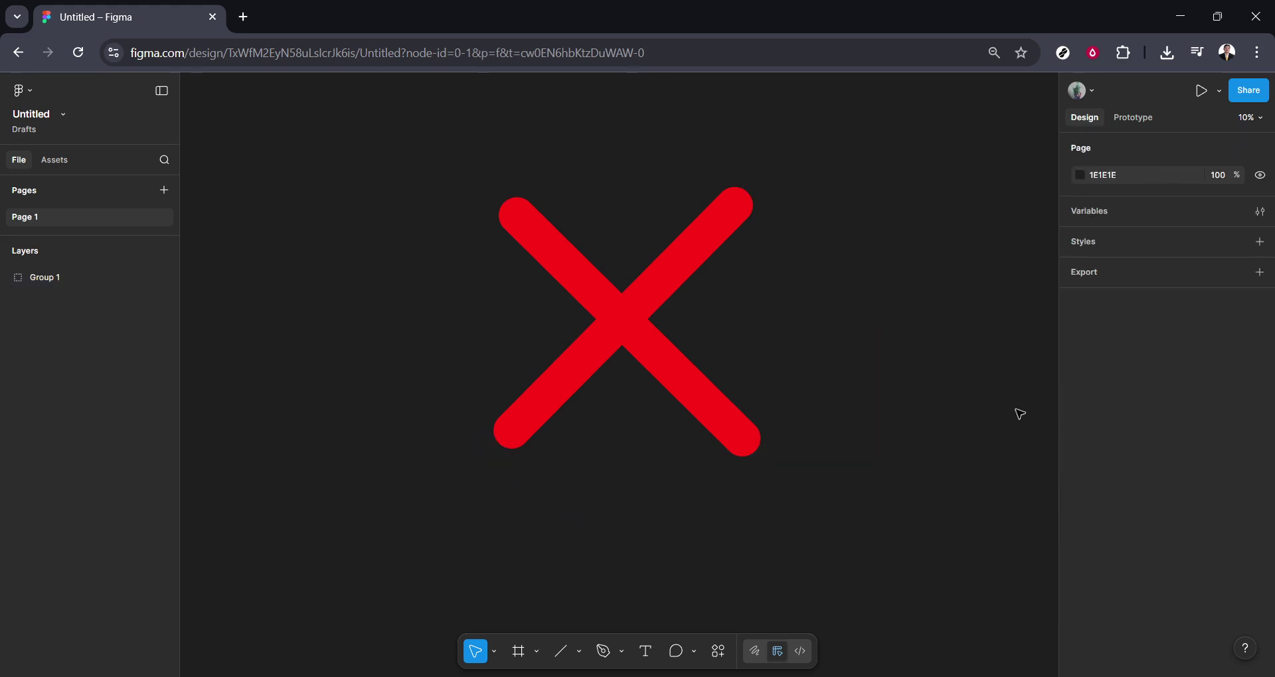